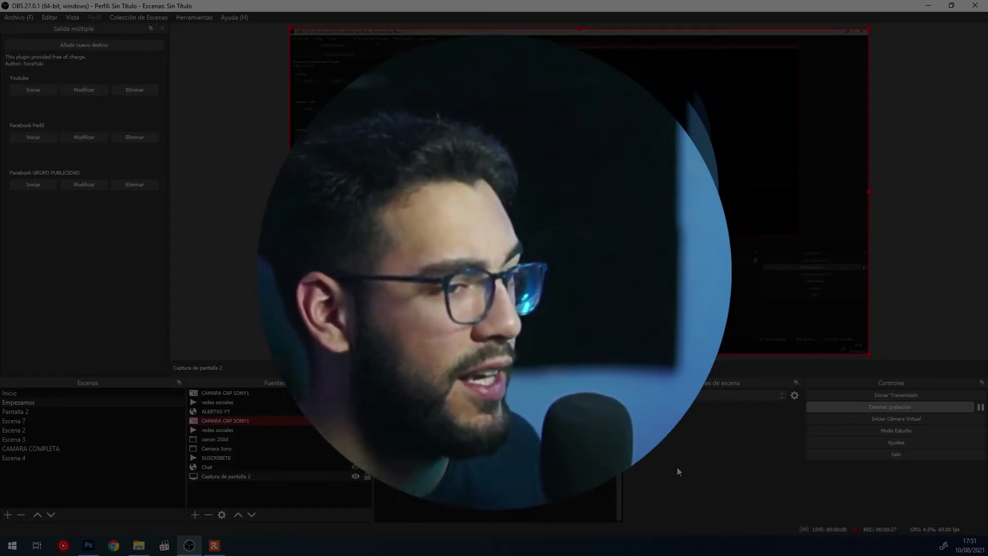
Switch to the Pantalla 2 scene and select the cam group in the preview
{"action": "left_click", "coordinate": [70, 411]}
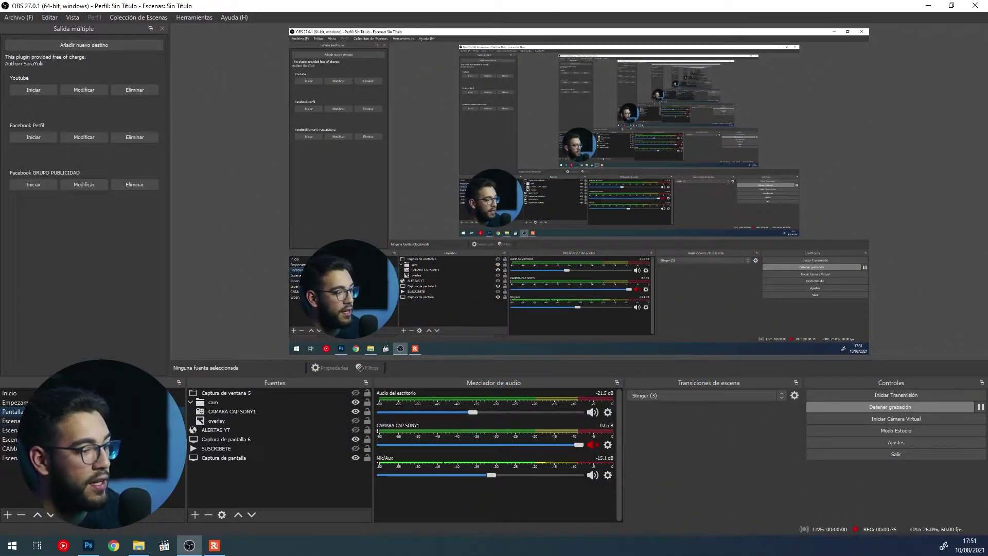
{"action": "left_click", "coordinate": [328, 316]}
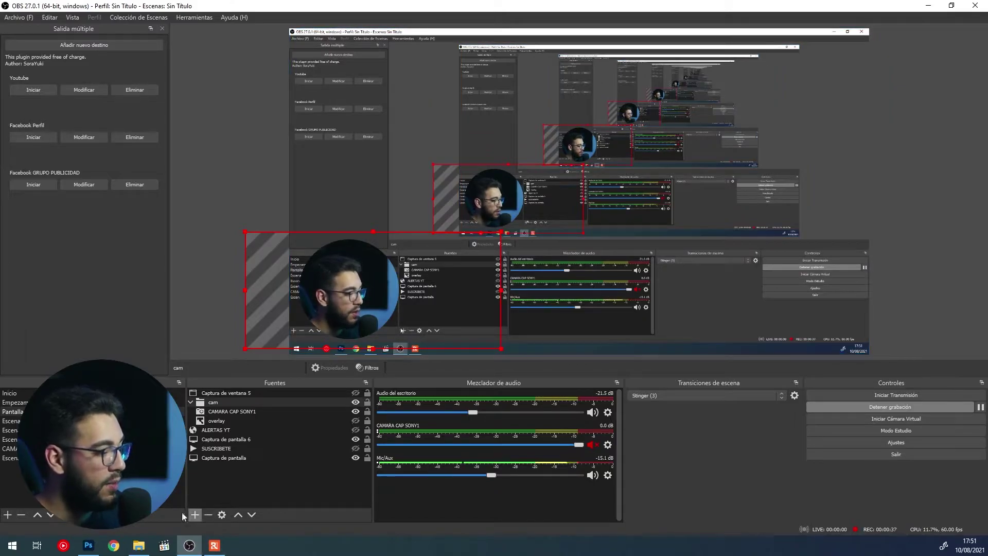
Switch to Photoshop, hide CIRCULO RELLENO, briefly preview CIRCULO BORDE, and make the Rectángulo RELLENO layer visible
{"action": "left_click", "coordinate": [91, 545]}
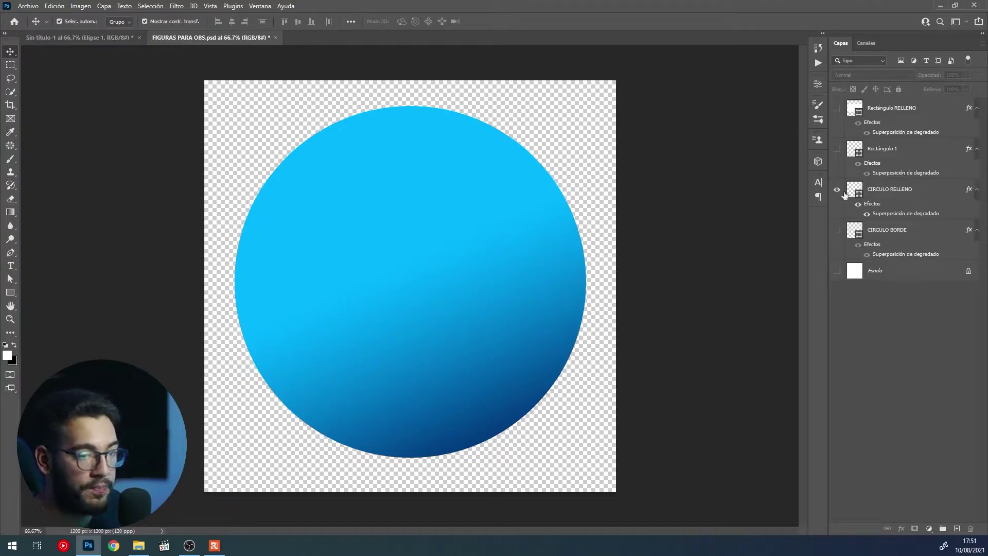
{"action": "left_click", "coordinate": [838, 190]}
{"action": "left_click", "coordinate": [837, 232]}
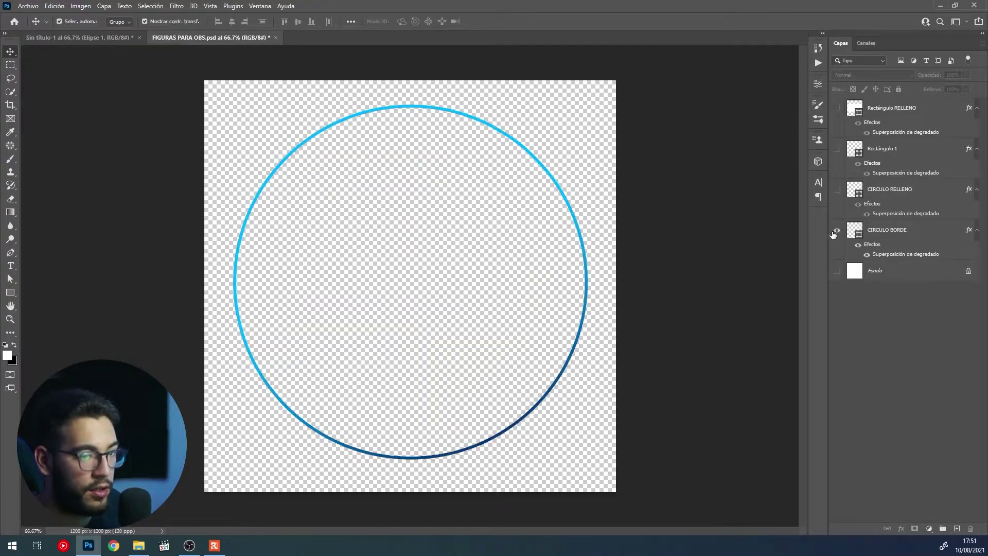
{"action": "left_click", "coordinate": [836, 231]}
{"action": "left_click", "coordinate": [837, 108]}
{"action": "left_click", "coordinate": [836, 112]}
{"action": "left_click", "coordinate": [835, 112]}
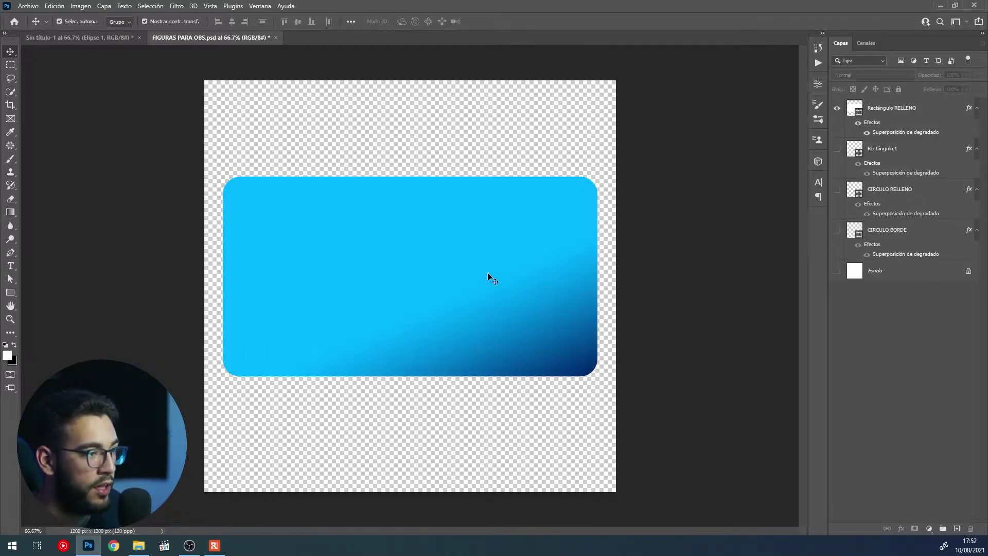
Show Rectángulo 1 instead of Rectángulo RELLENO and move Rectángulo 1 to the top of the layer stack
{"action": "left_click", "coordinate": [888, 109]}
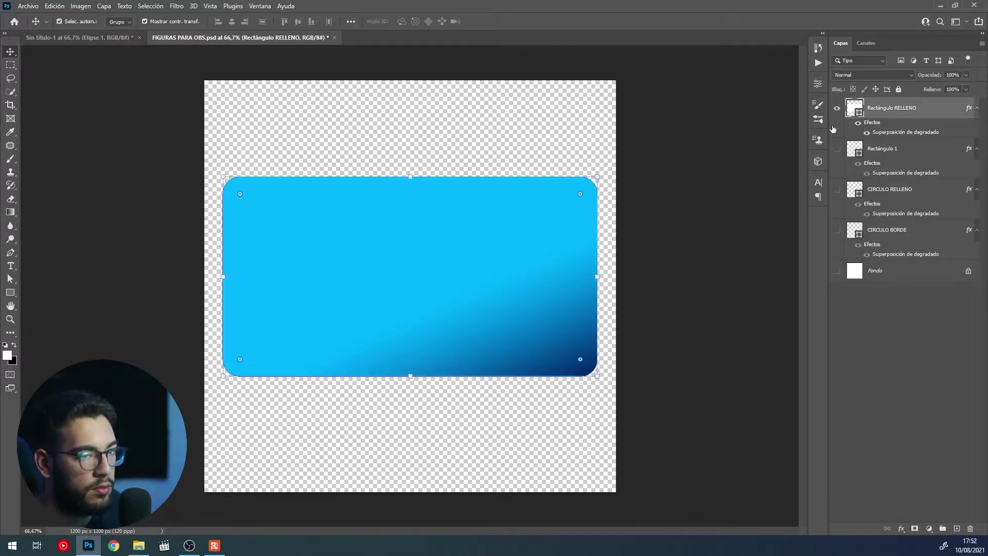
{"action": "left_click", "coordinate": [837, 108]}
{"action": "left_click", "coordinate": [837, 149]}
{"action": "left_click_drag", "start_coordinate": [881, 149], "coordinate": [876, 103]}
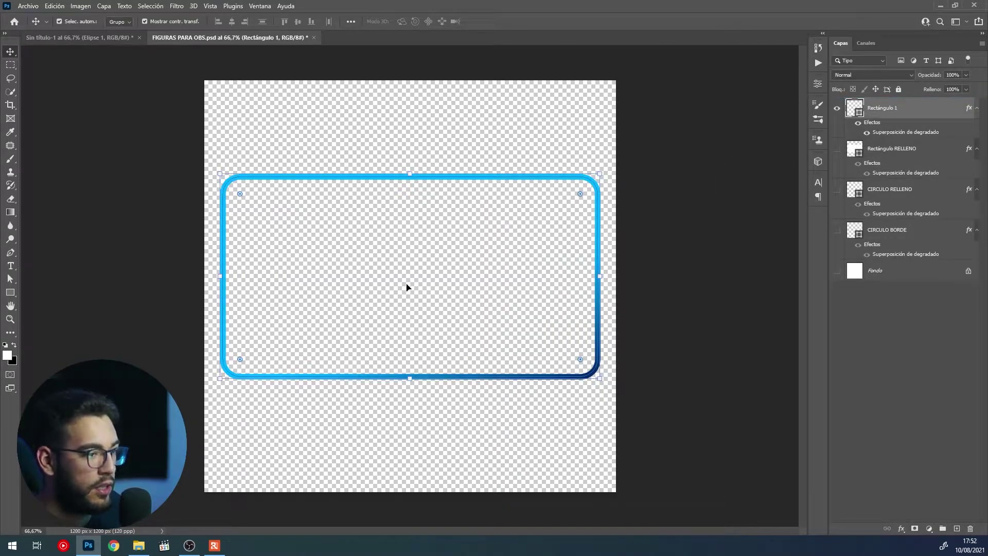
Hide Rectángulo 1 and make Rectángulo RELLENO the visible, selected layer
{"action": "left_click", "coordinate": [837, 111]}
{"action": "left_click", "coordinate": [837, 153]}
{"action": "left_click", "coordinate": [838, 153]}
{"action": "left_click", "coordinate": [838, 153]}
{"action": "left_click", "coordinate": [881, 154]}
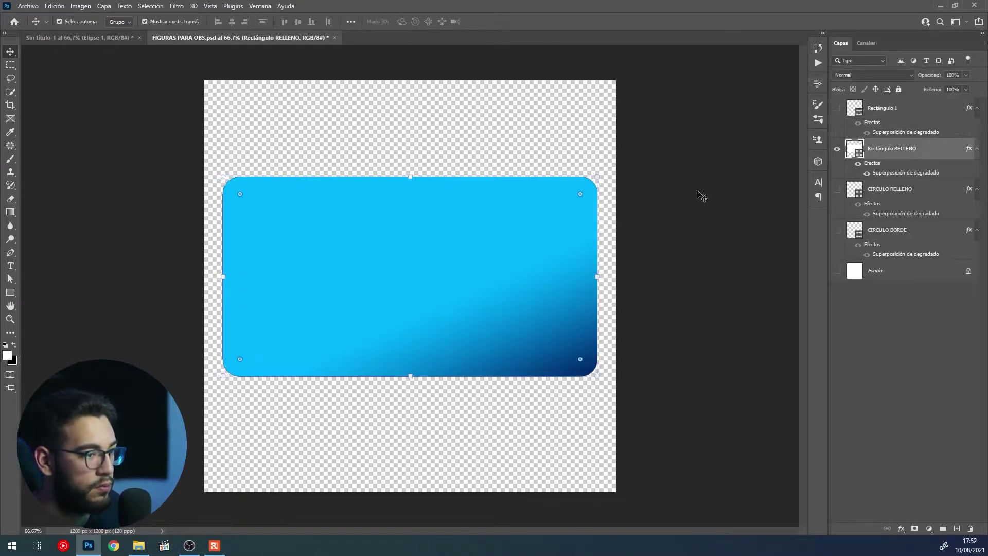
Export the filled rectangle as the PNG FIGURAS PARA OBS2 in the FIGURAS PARA CAMARA folder
{"action": "left_click", "coordinate": [28, 6]}
{"action": "mouse_move", "coordinate": [77, 162]}
{"action": "left_click", "coordinate": [177, 163]}
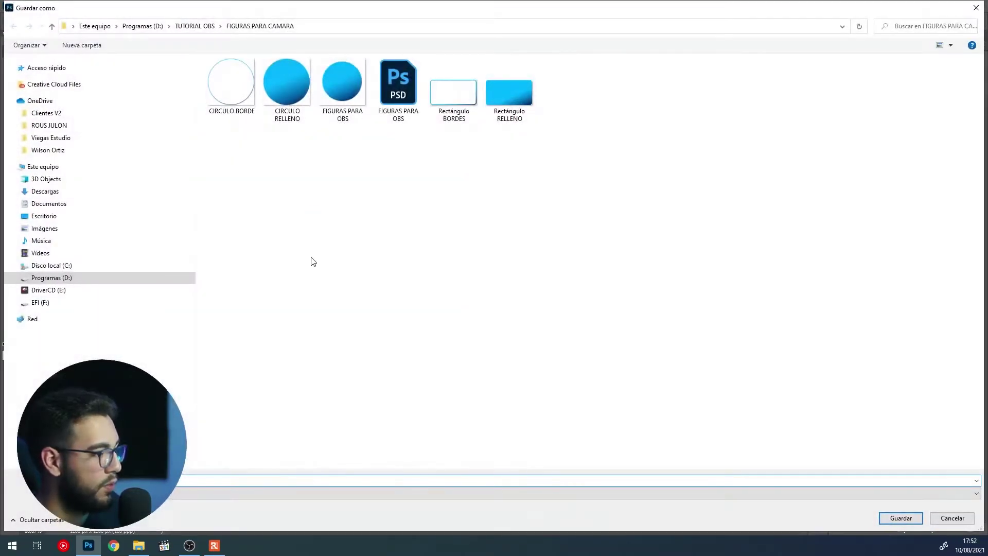
{"action": "key", "text": "Return"}
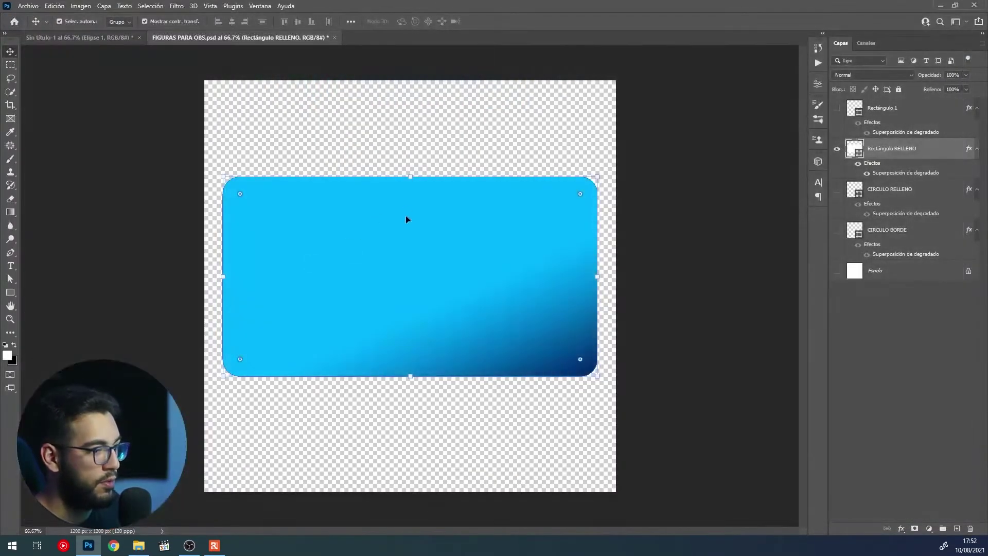
Switch back to OBS and move the CAMARA CAP SONY1 source to the lower-right corner of the preview
{"action": "left_click", "coordinate": [941, 8]}
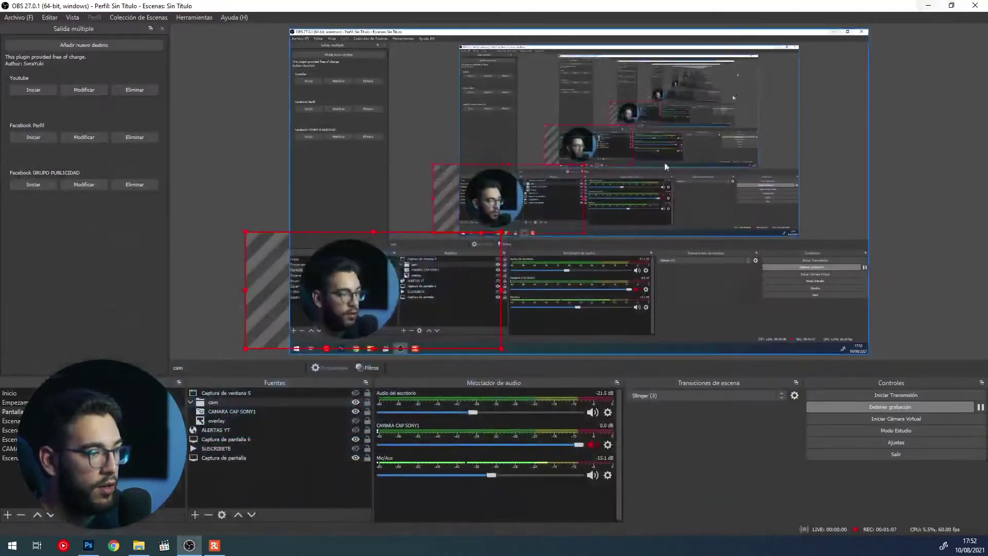
{"action": "left_click", "coordinate": [248, 412]}
{"action": "left_click_drag", "start_coordinate": [329, 311], "coordinate": [808, 309]}
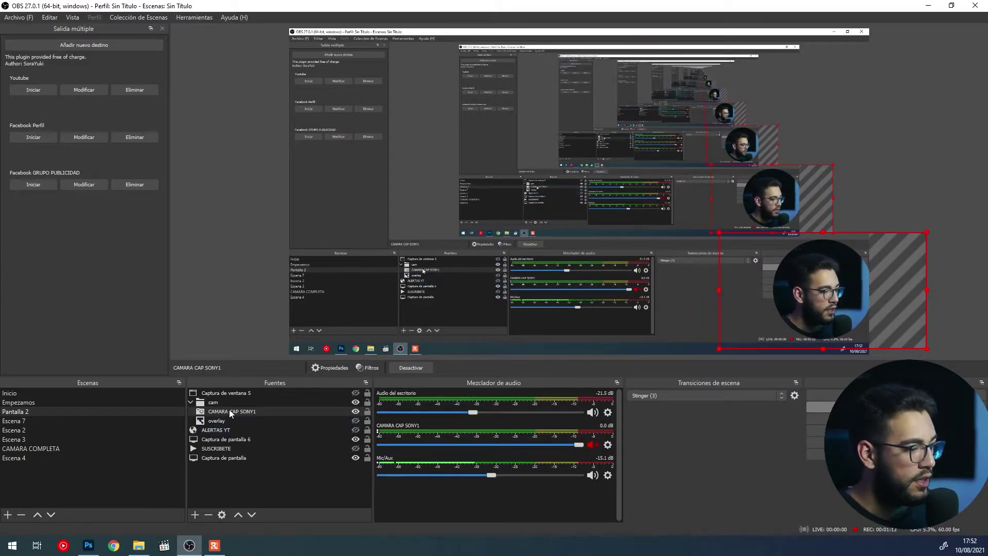
Disable the CIRUCULO filter on CAMARA CAP SONY1 and shift the unmasked camera slightly left in the preview
{"action": "right_click", "coordinate": [235, 410]}
{"action": "left_click", "coordinate": [211, 417]}
{"action": "right_click", "coordinate": [253, 416]}
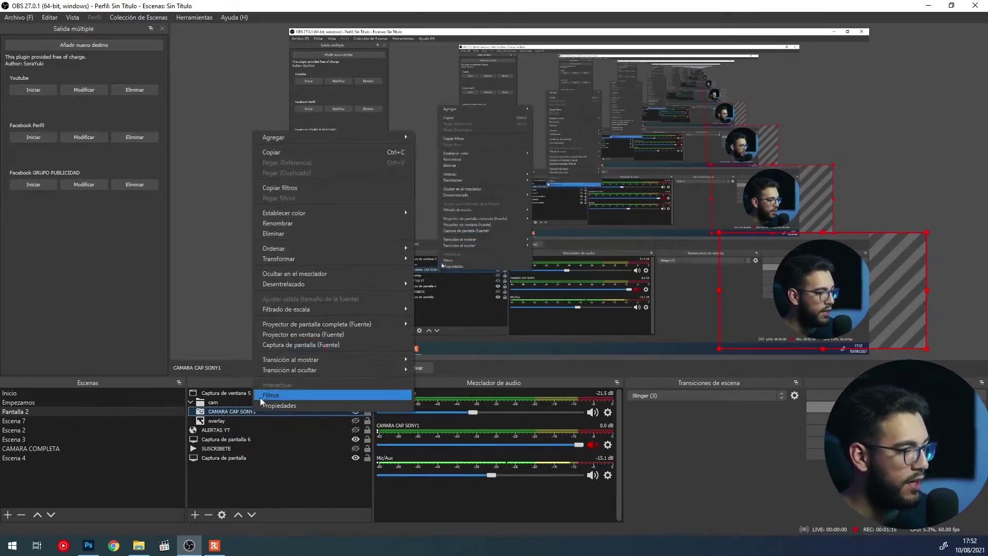
{"action": "left_click", "coordinate": [296, 394]}
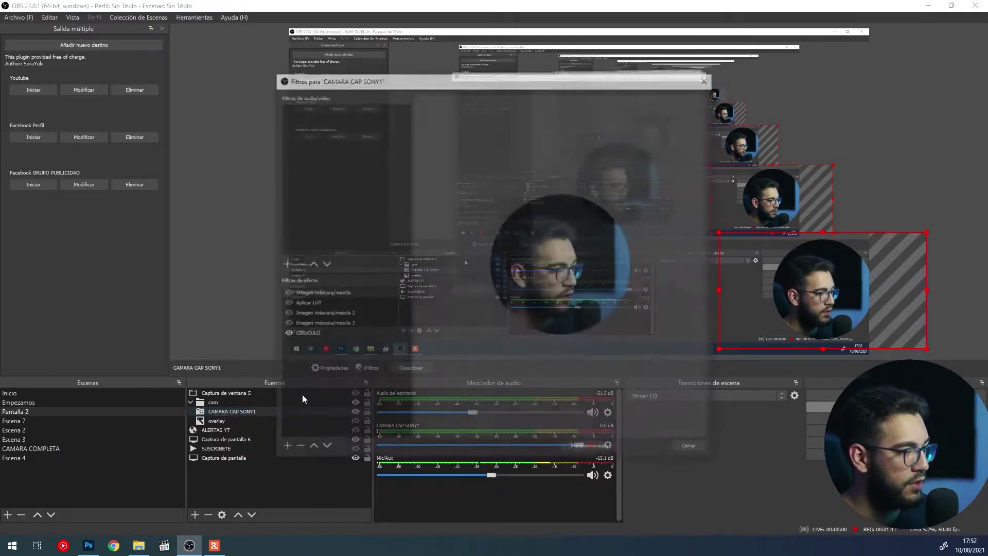
{"action": "left_click", "coordinate": [335, 333]}
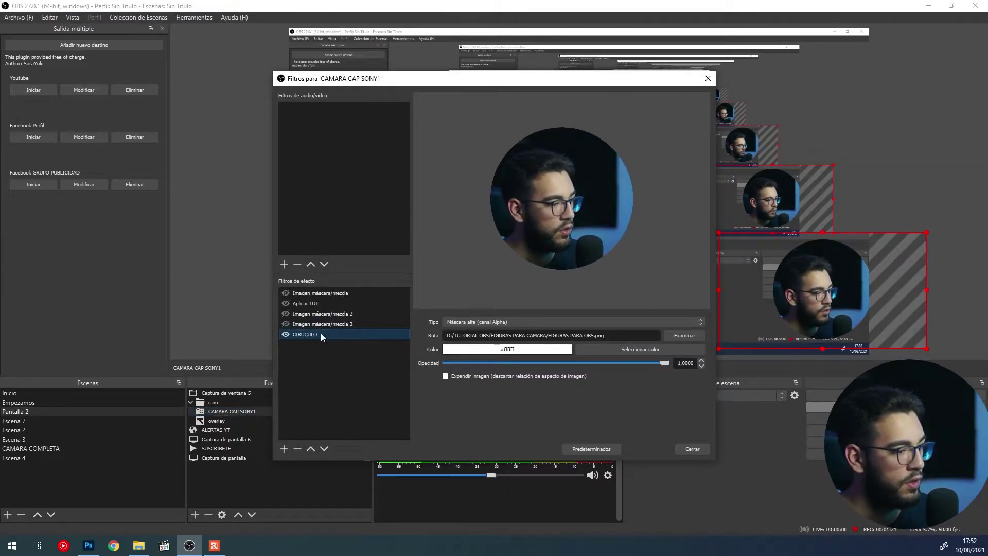
{"action": "left_click", "coordinate": [287, 334]}
{"action": "left_click_drag", "start_coordinate": [491, 82], "coordinate": [289, 76]}
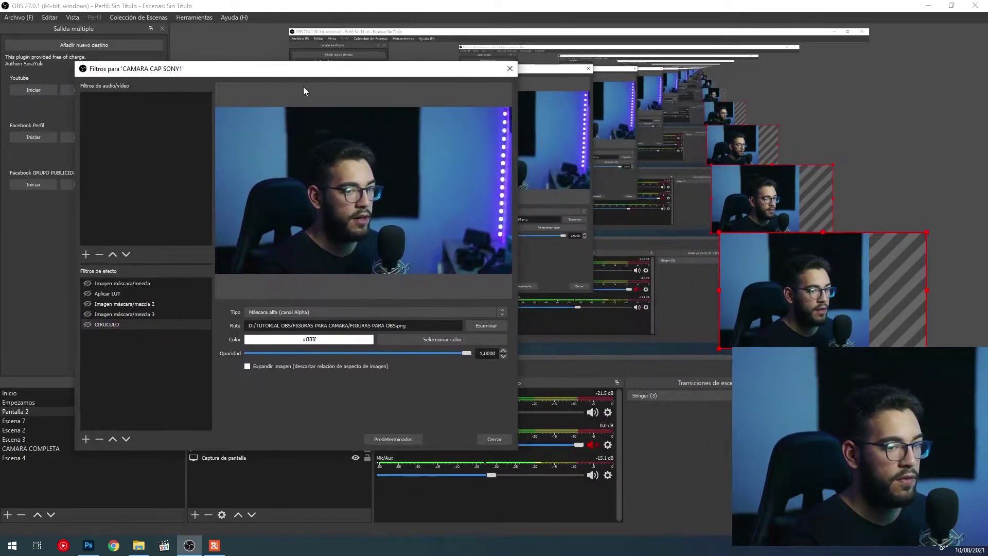
{"action": "left_click_drag", "start_coordinate": [821, 297], "coordinate": [771, 300]}
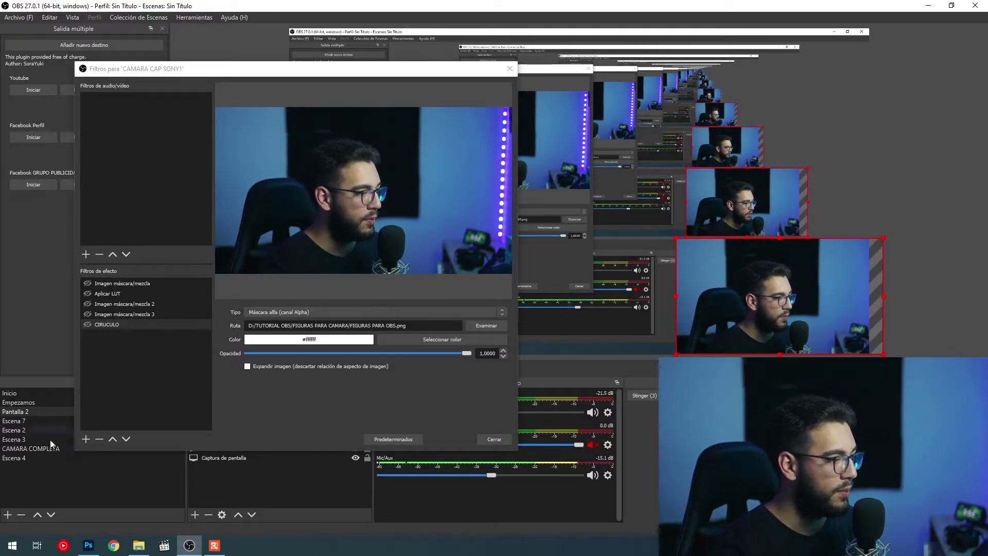
Add the effect filter Imagen máscara/mezcla 4 to the camera and load FIGURAS PARA OBS.png as its image
{"action": "left_click", "coordinate": [83, 439]}
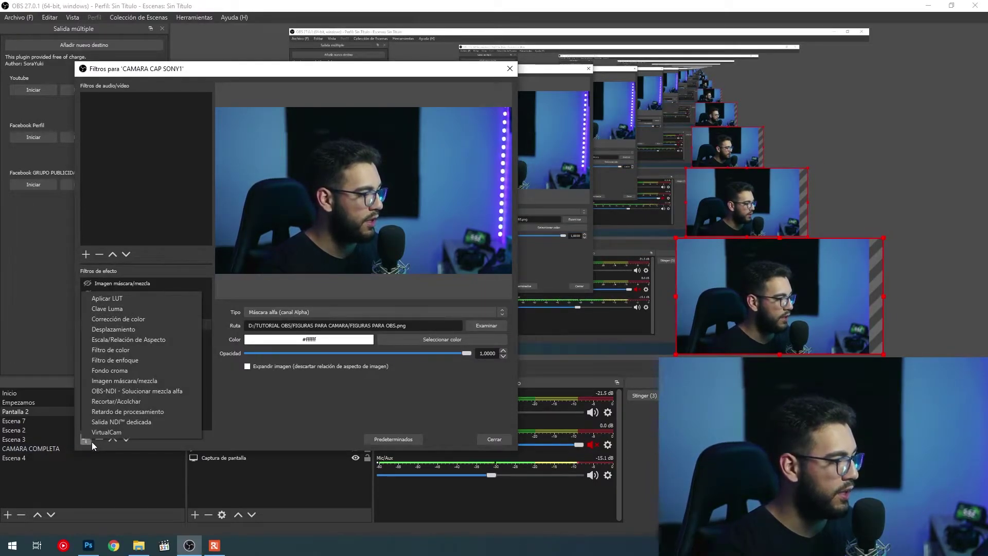
{"action": "left_click", "coordinate": [137, 381]}
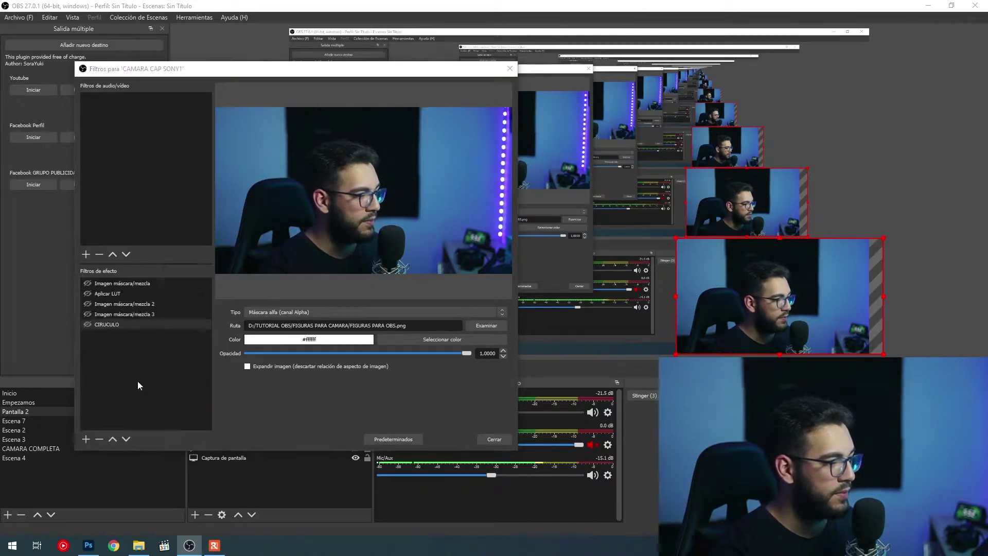
{"action": "left_click", "coordinate": [274, 278]}
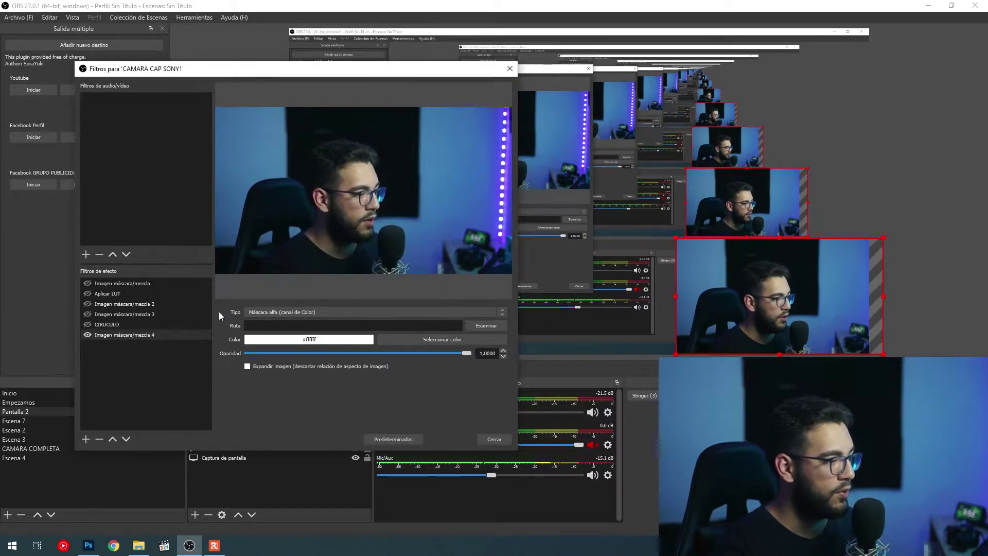
{"action": "left_click", "coordinate": [486, 326]}
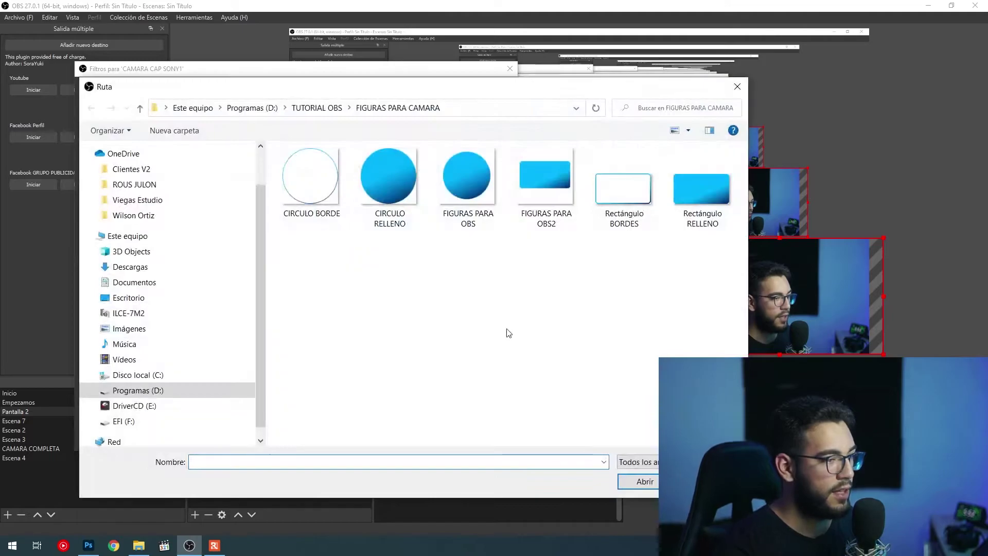
{"action": "double_click", "coordinate": [467, 196]}
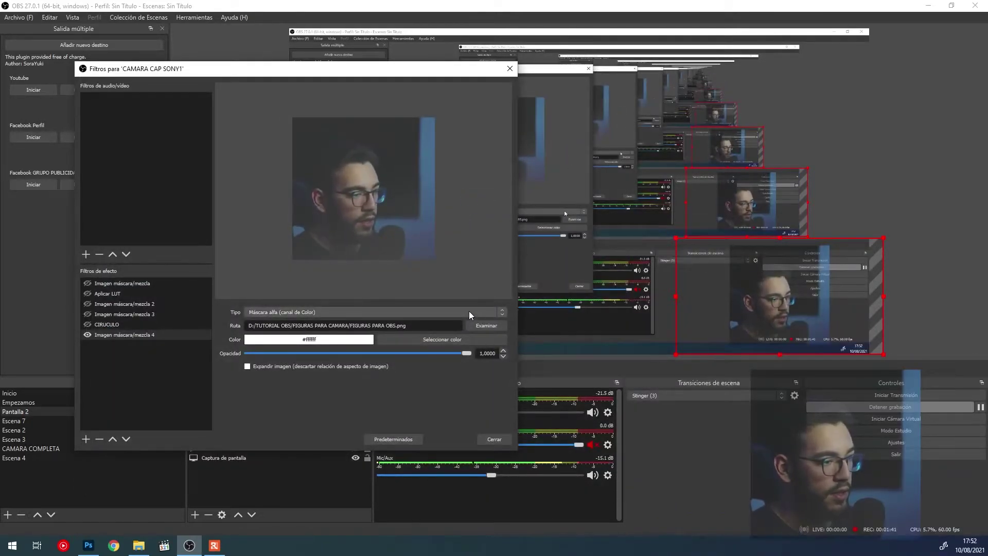
Set the mask type to Máscara alfa (canal Alpha), leave opacity at 1.0000, and close the filters
{"action": "left_click", "coordinate": [444, 309]}
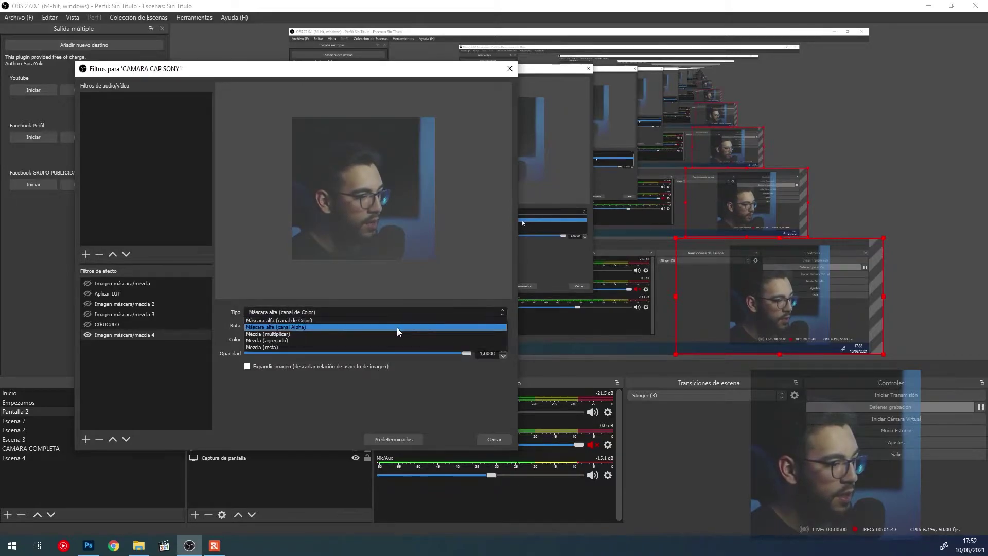
{"action": "left_click", "coordinate": [397, 328]}
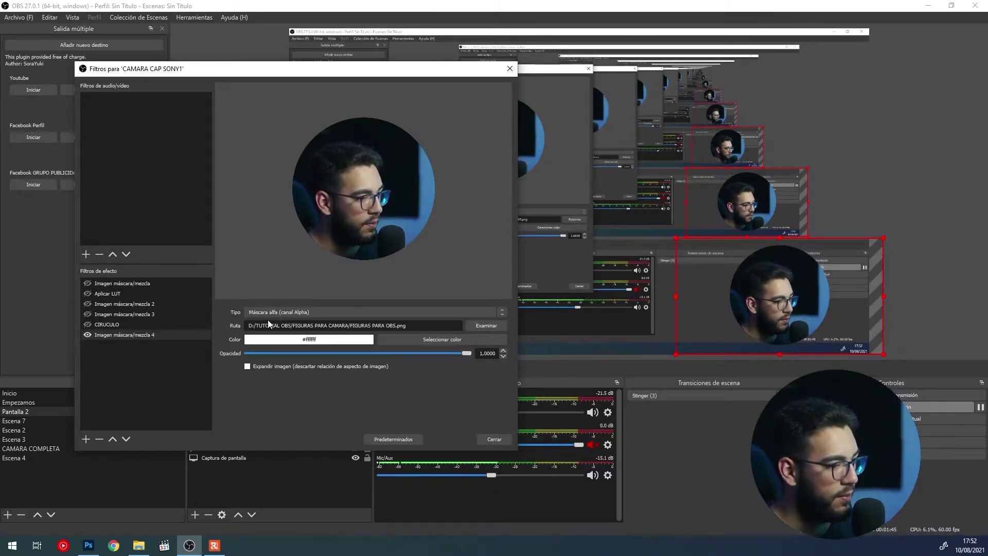
{"action": "scroll", "coordinate": [459, 354], "scroll_direction": "down", "scroll_amount": 5}
{"action": "left_click_drag", "start_coordinate": [462, 352], "coordinate": [549, 351]}
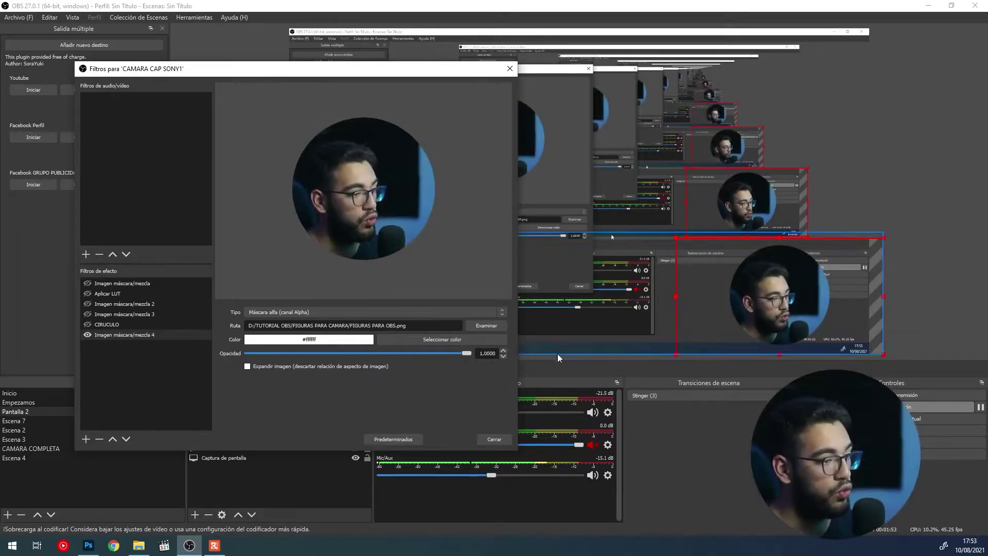
{"action": "left_click", "coordinate": [494, 439]}
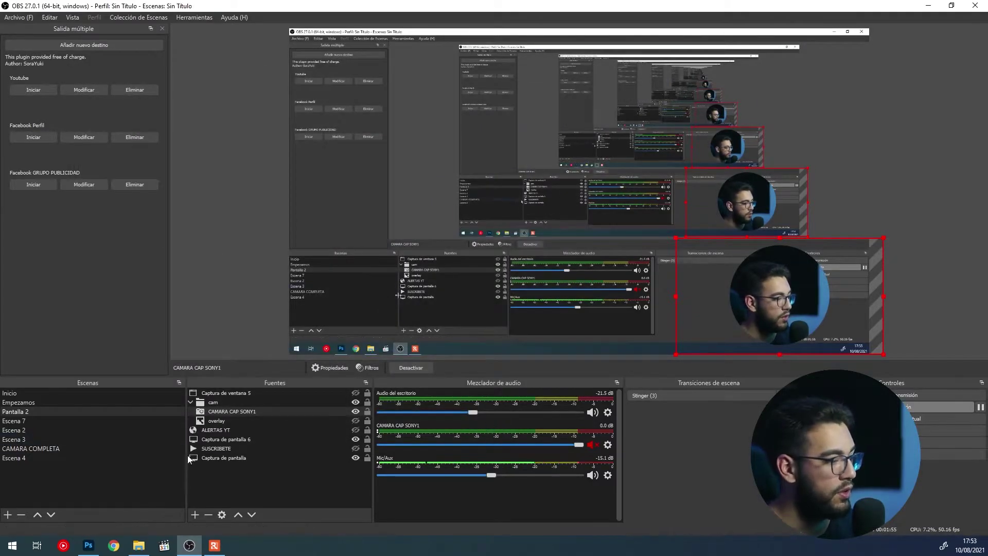
Add a second mask filter, Imagen máscara/mezcla 5, to CAMARA CAP SONY1 using FIGURAS PARA OBS2.png
{"action": "right_click", "coordinate": [227, 413]}
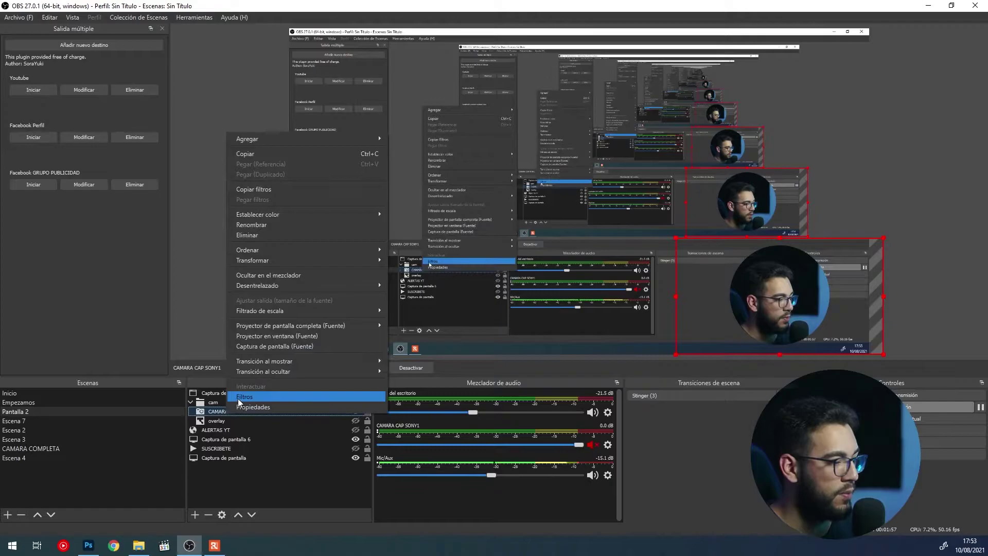
{"action": "left_click", "coordinate": [238, 397]}
{"action": "left_click", "coordinate": [283, 449]}
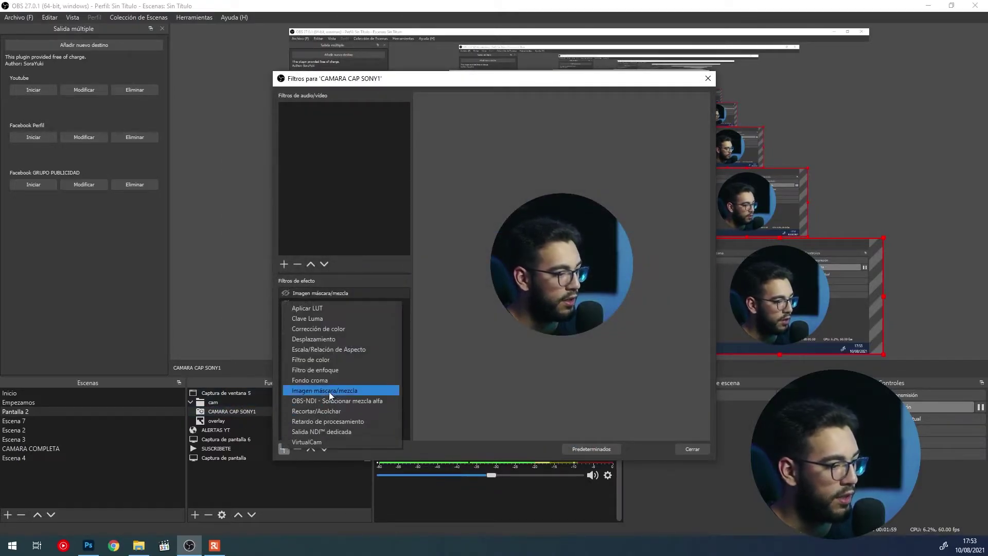
{"action": "left_click", "coordinate": [375, 390]}
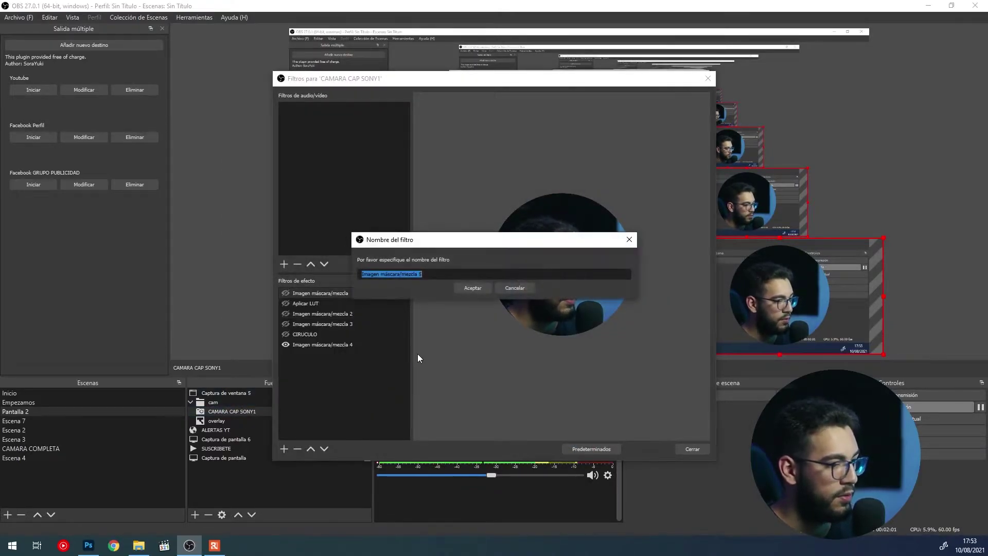
{"action": "left_click", "coordinate": [470, 287]}
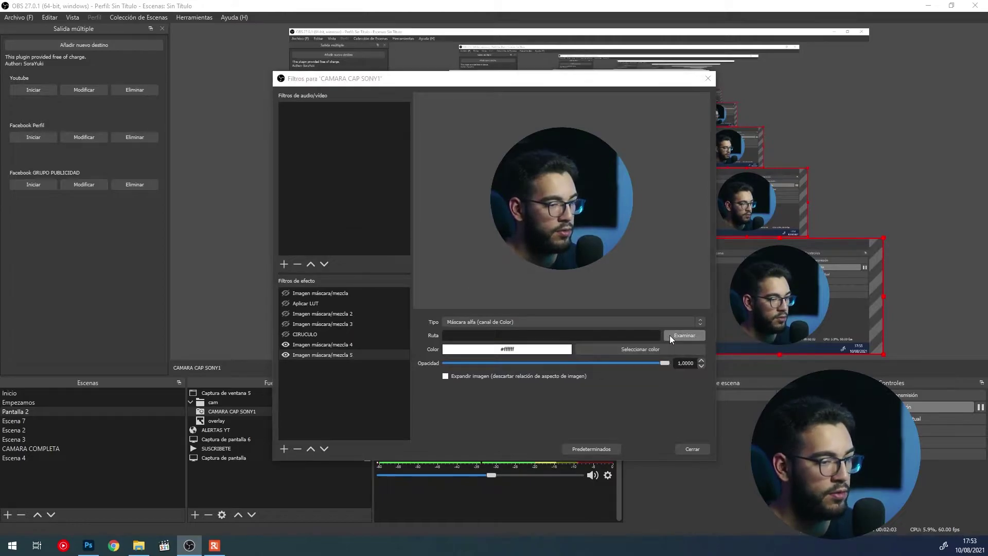
{"action": "left_click", "coordinate": [670, 335]}
{"action": "double_click", "coordinate": [744, 190]}
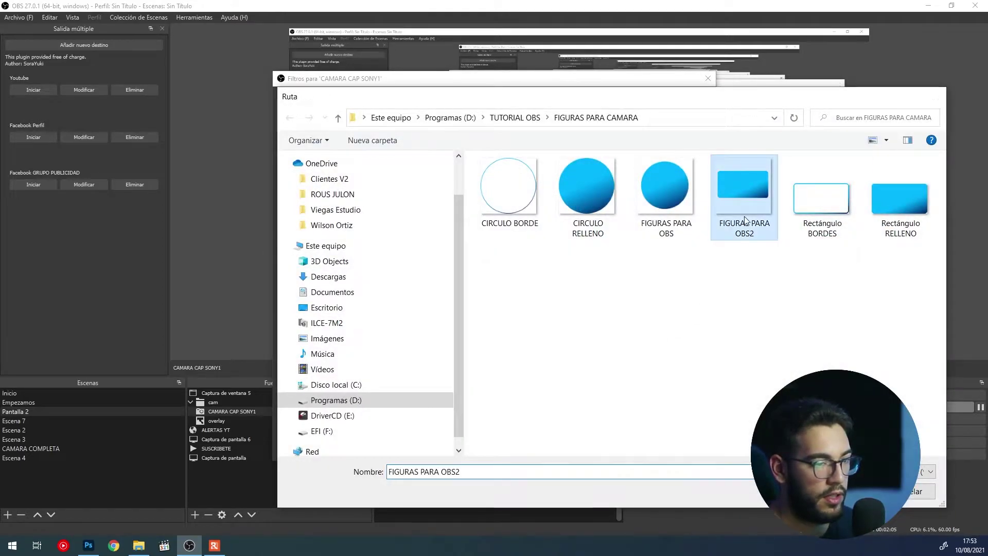
Close the filters with the type at Máscara alfa (canal de Color) and move the camera to the preview's lower-left area
{"action": "left_click", "coordinate": [576, 322]}
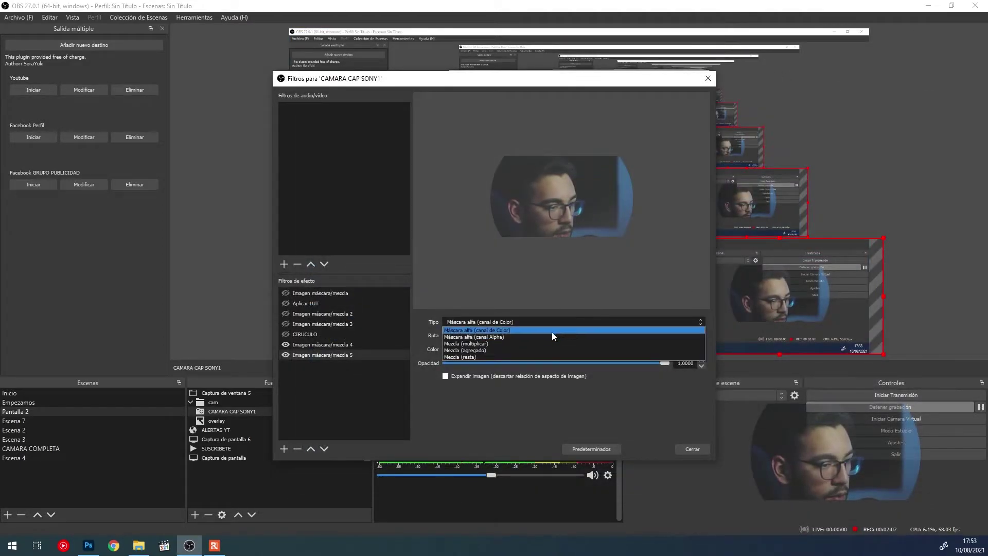
{"action": "left_click", "coordinate": [551, 321]}
{"action": "left_click", "coordinate": [690, 447]}
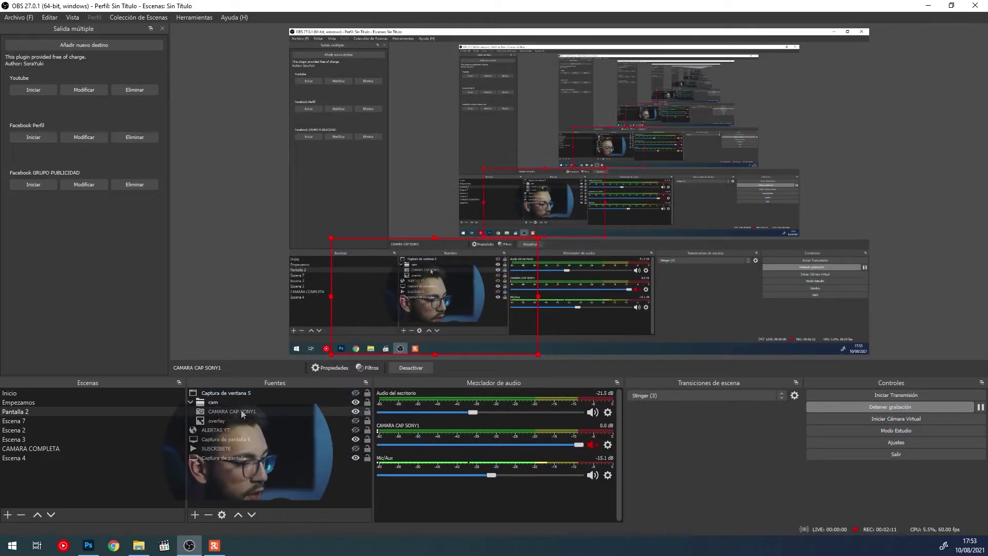
{"action": "left_click_drag", "start_coordinate": [430, 304], "coordinate": [419, 302]}
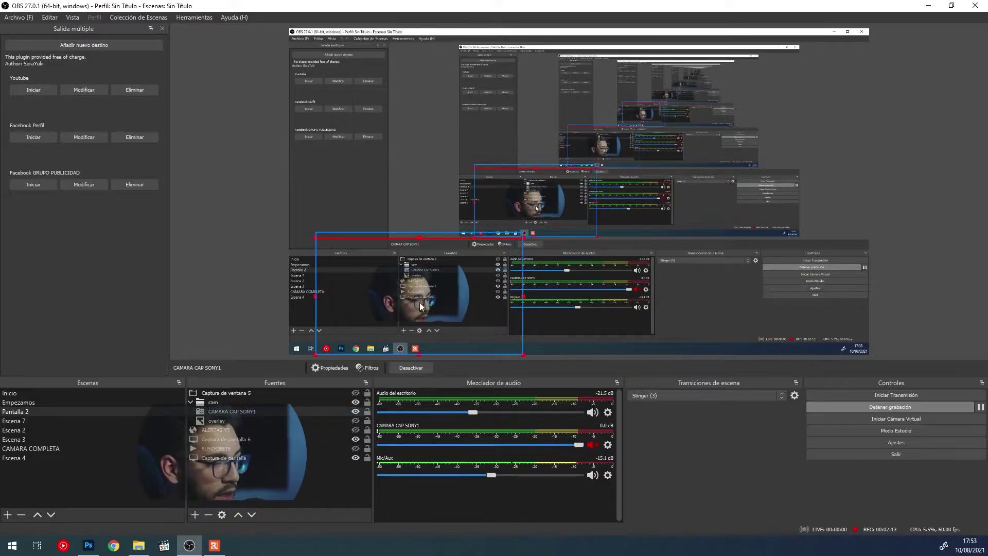
In the camera's filters, hide Imagen máscara/mezcla 4 and set Imagen máscara/mezcla 5 to Máscara alfa (canal Alpha)
{"action": "right_click", "coordinate": [276, 412]}
{"action": "left_click", "coordinate": [290, 392]}
{"action": "left_click", "coordinate": [341, 357]}
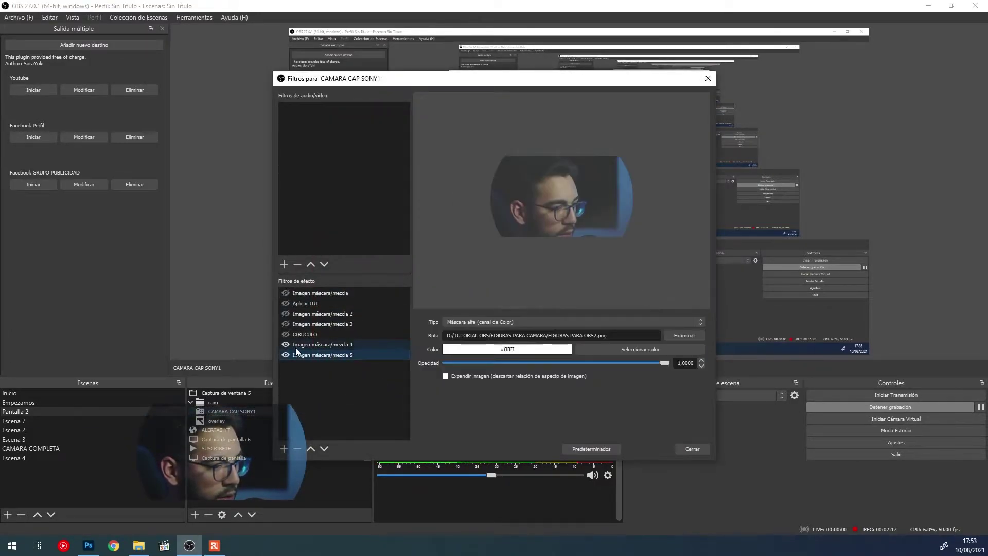
{"action": "left_click", "coordinate": [543, 322]}
{"action": "left_click", "coordinate": [516, 324]}
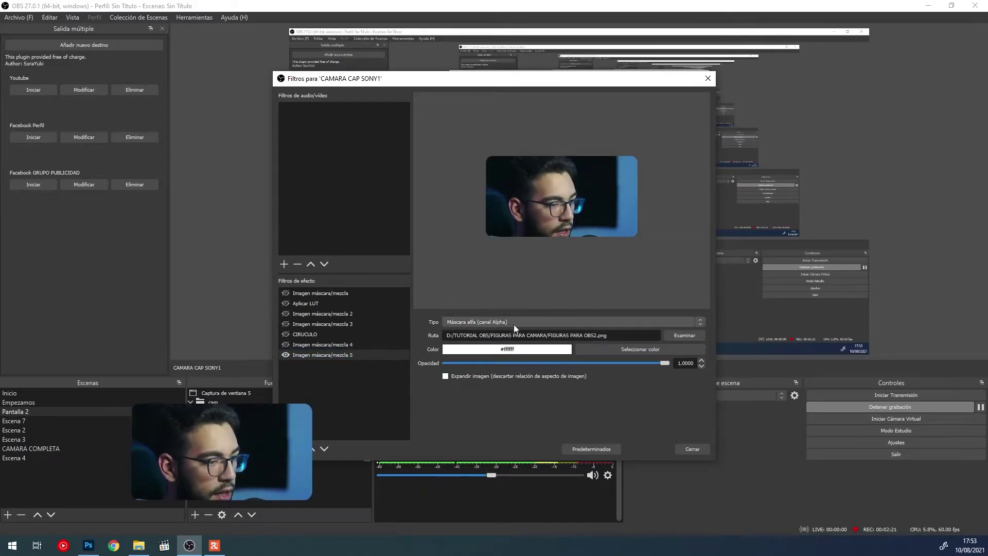
Close the filters, then enlarge the camera slightly and place it in the lower-left corner of the preview
{"action": "left_click", "coordinate": [685, 447]}
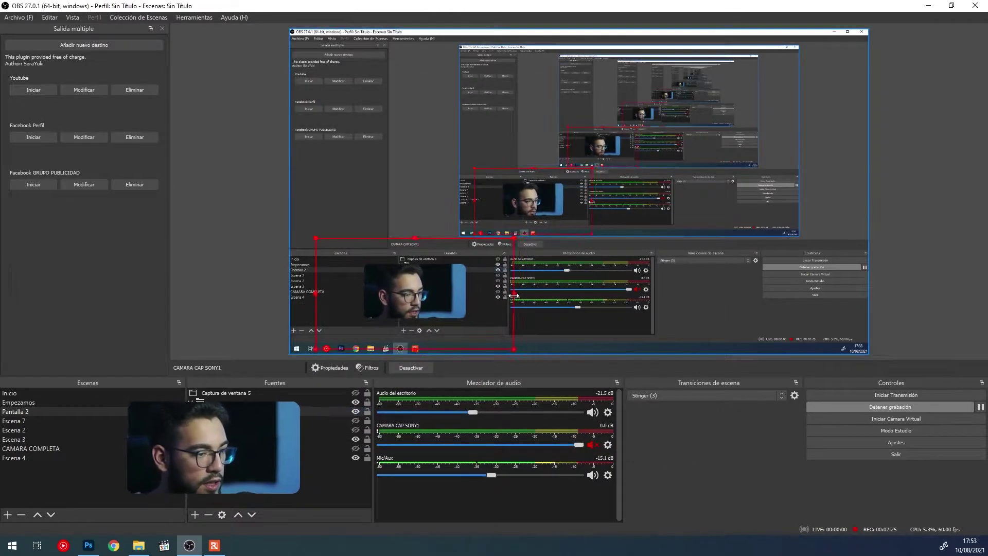
{"action": "left_click_drag", "start_coordinate": [379, 309], "coordinate": [330, 327]}
{"action": "left_click_drag", "start_coordinate": [360, 258], "coordinate": [381, 296]}
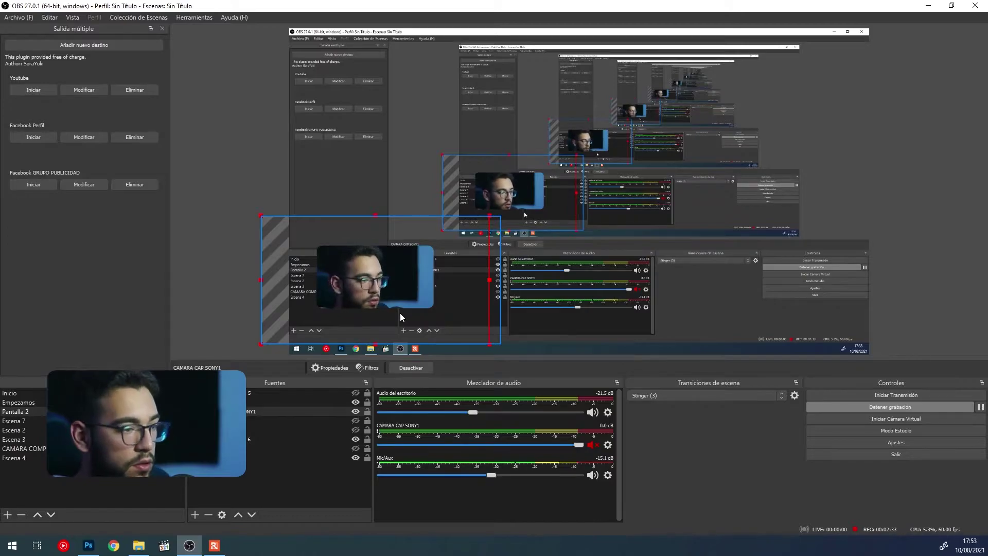
Switch to Photoshop and stretch the Rectángulo RELLENO shape taller at its lower and upper edges, keeping its width
{"action": "left_click", "coordinate": [89, 546]}
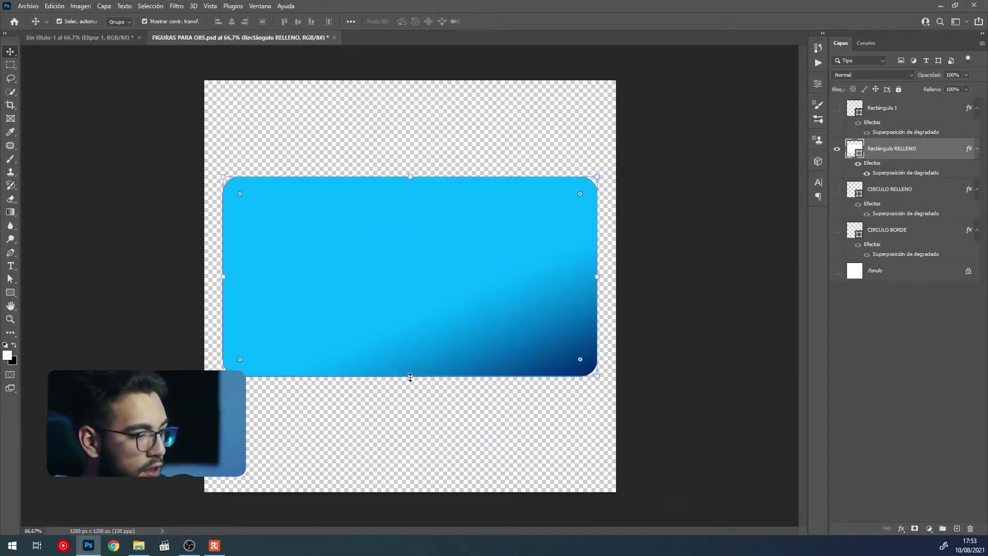
{"action": "left_click_drag", "start_coordinate": [410, 378], "coordinate": [410, 460]}
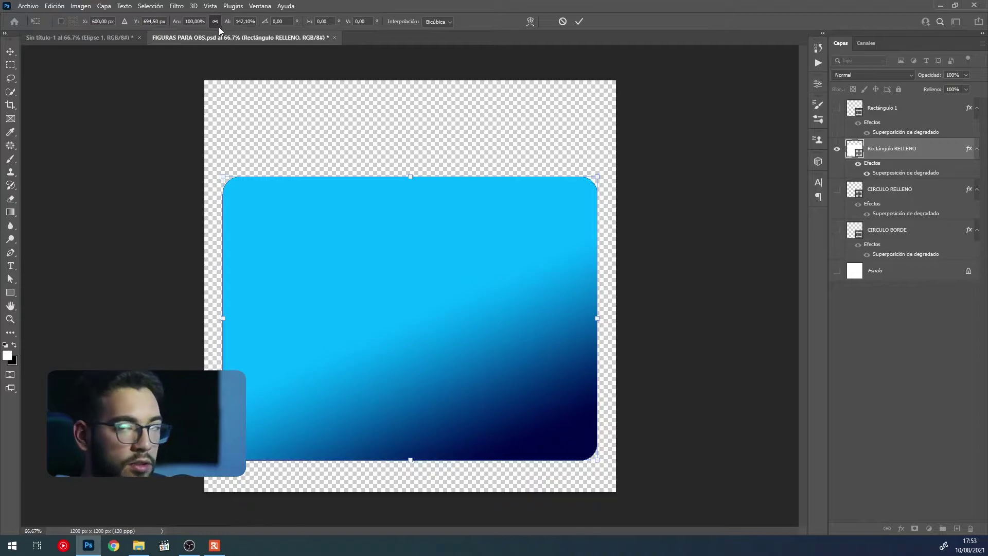
{"action": "left_click_drag", "start_coordinate": [412, 176], "coordinate": [411, 147]}
{"action": "left_click", "coordinate": [579, 21]}
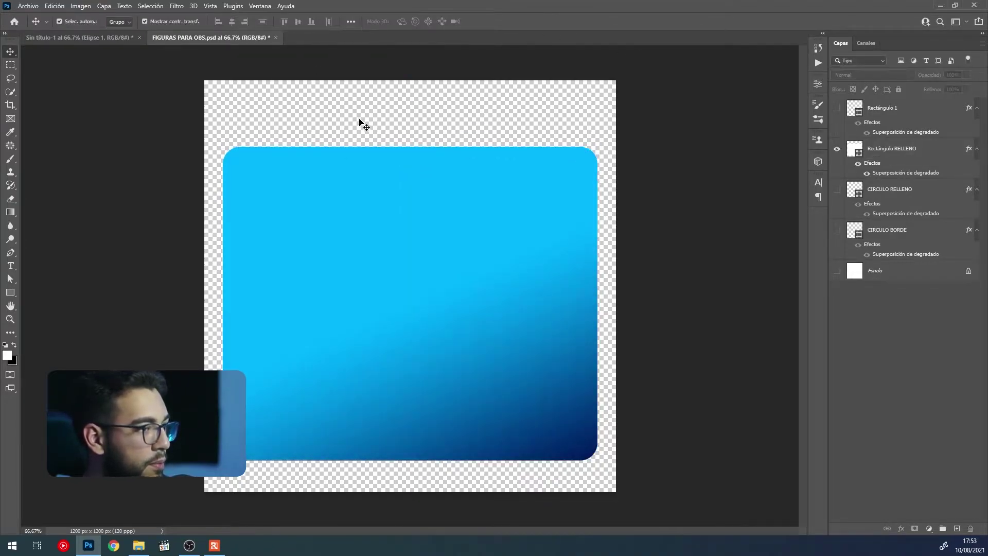
Export the taller rectangle as a PNG named FIGURAS PARA OBS3 in the FIGURAS PARA CAMARA folder
{"action": "left_click", "coordinate": [31, 7]}
{"action": "mouse_move", "coordinate": [87, 165]}
{"action": "left_click", "coordinate": [216, 162]}
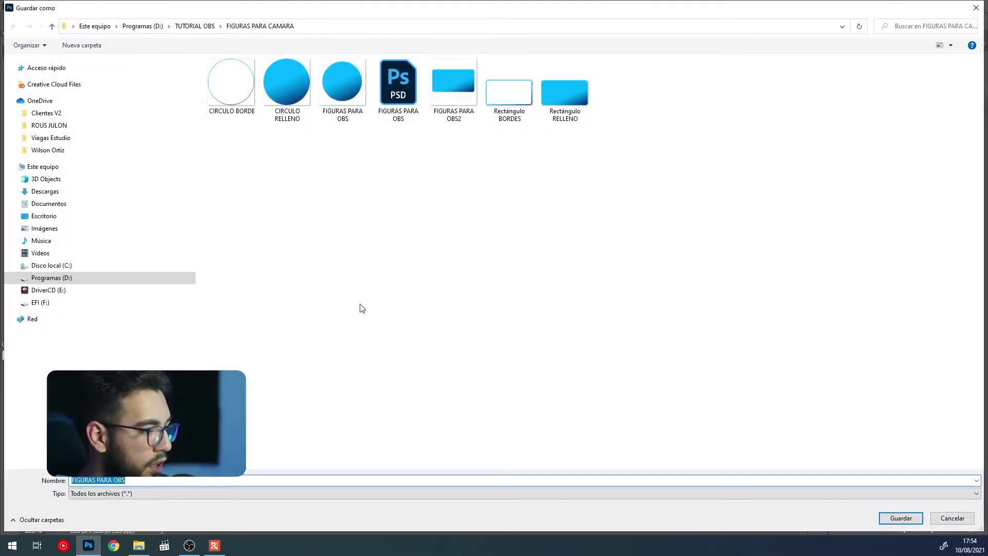
{"action": "key", "text": "Return"}
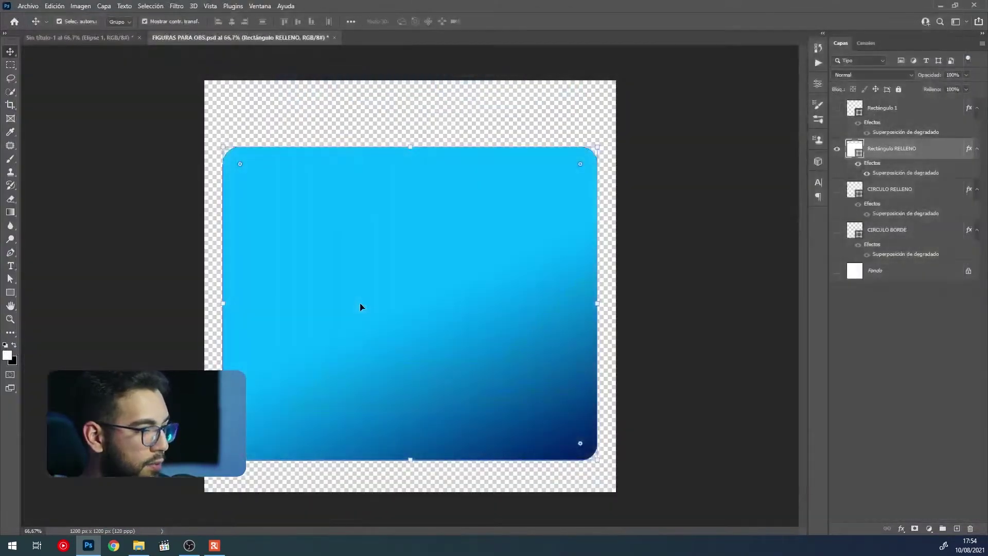
Switch to OBS, hide the camera's Imagen máscara/mezcla 5 filter, and add the effect filter Imagen máscara/mezcla 6
{"action": "left_click", "coordinate": [189, 545]}
{"action": "right_click", "coordinate": [274, 406]}
{"action": "key", "text": "Escape"}
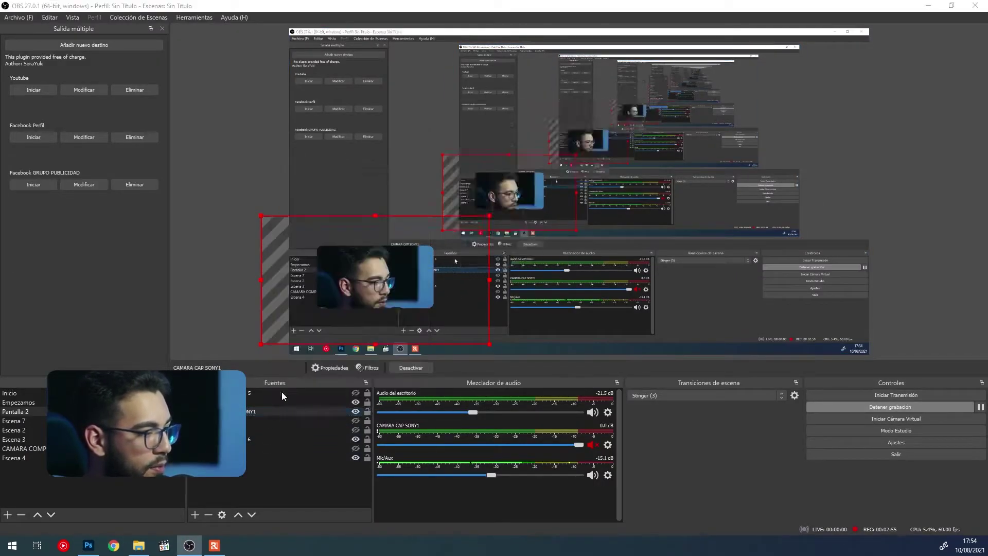
{"action": "left_click", "coordinate": [334, 354]}
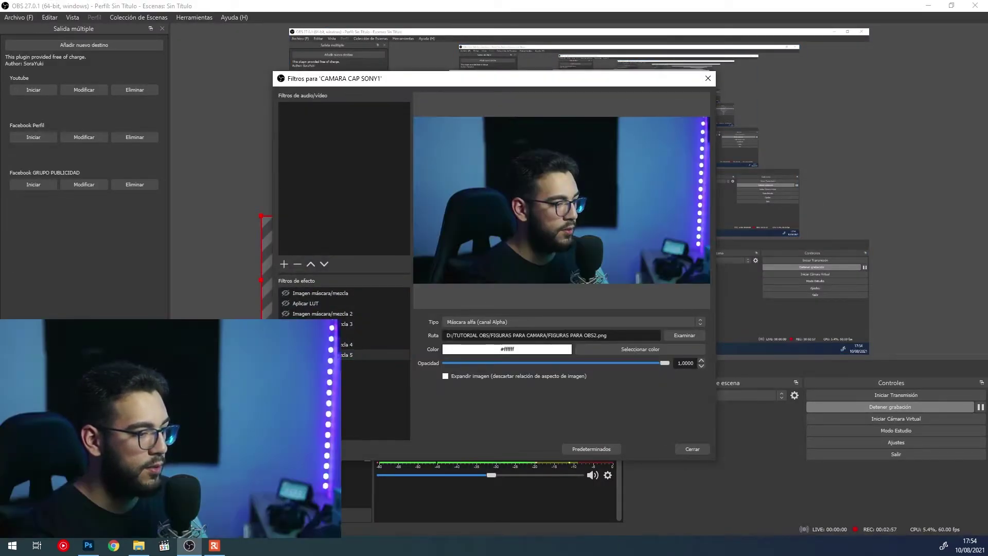
{"action": "left_click", "coordinate": [285, 447]}
{"action": "left_click", "coordinate": [356, 389]}
{"action": "key", "text": "Return"}
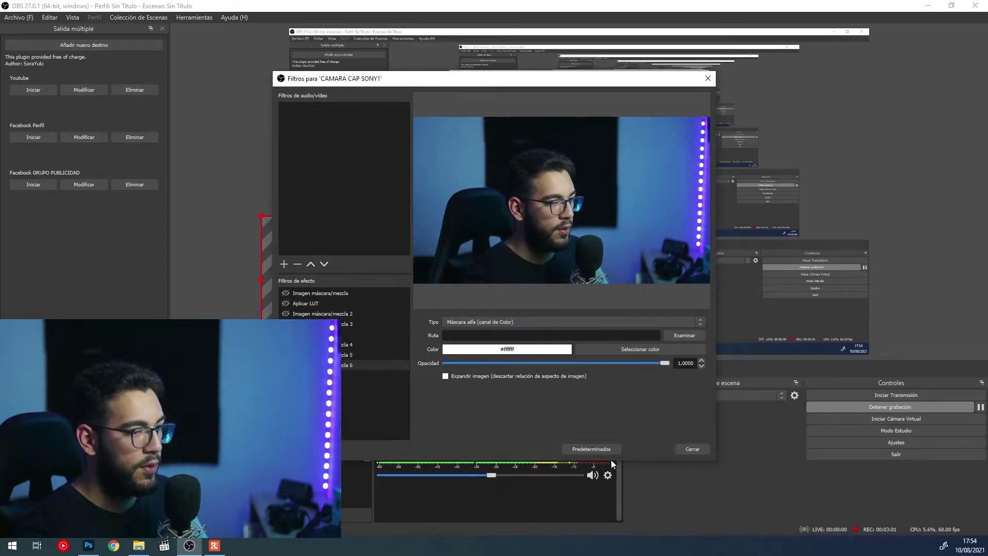
Load FIGURAS PARA OBS3.png into the new mask filter and set its type to Máscara alfa (canal Alpha)
{"action": "left_click", "coordinate": [675, 335]}
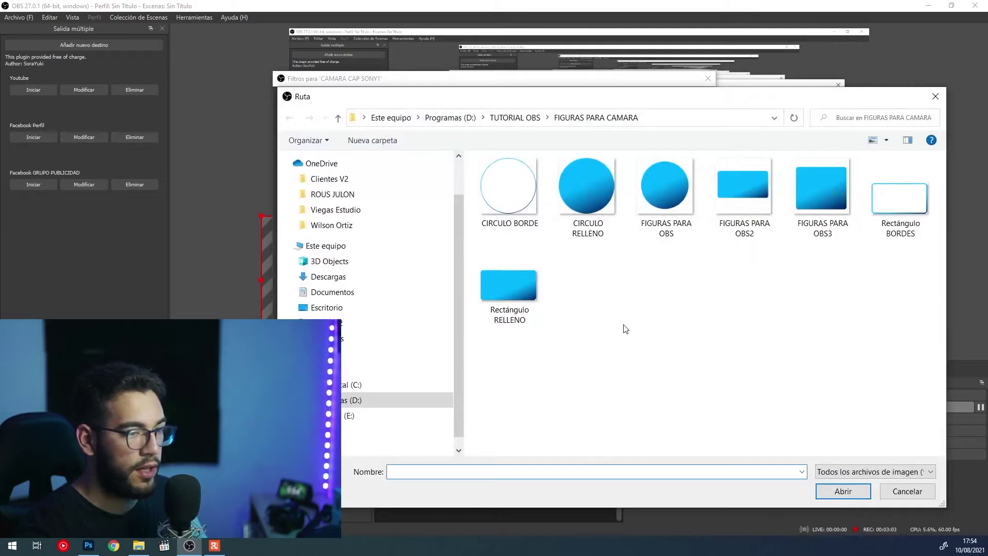
{"action": "left_click", "coordinate": [822, 193]}
{"action": "double_click", "coordinate": [822, 193]}
{"action": "left_click", "coordinate": [542, 321]}
{"action": "left_click", "coordinate": [531, 336]}
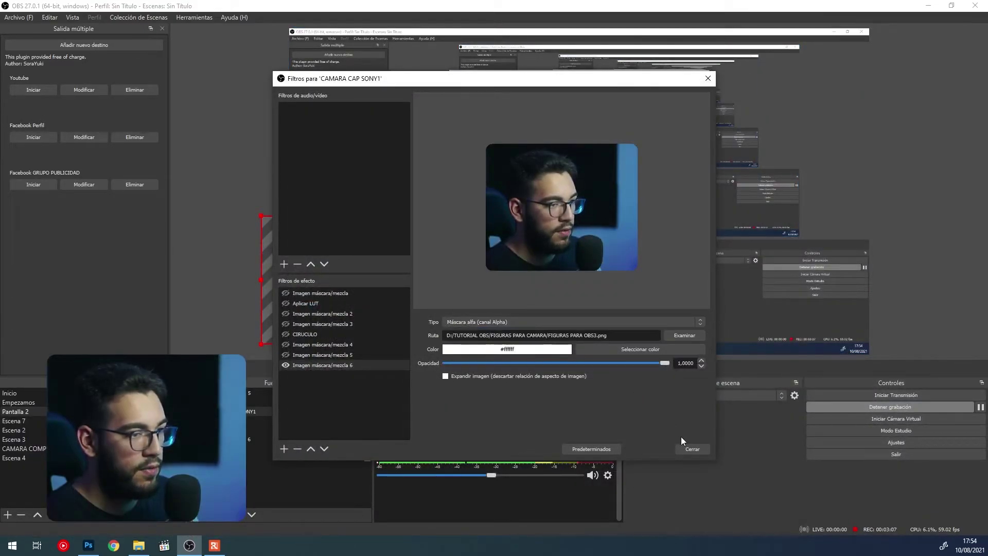
Close the filters and move the camera to the lower-right area of the preview
{"action": "left_click", "coordinate": [693, 449]}
{"action": "left_click_drag", "start_coordinate": [426, 297], "coordinate": [406, 293]}
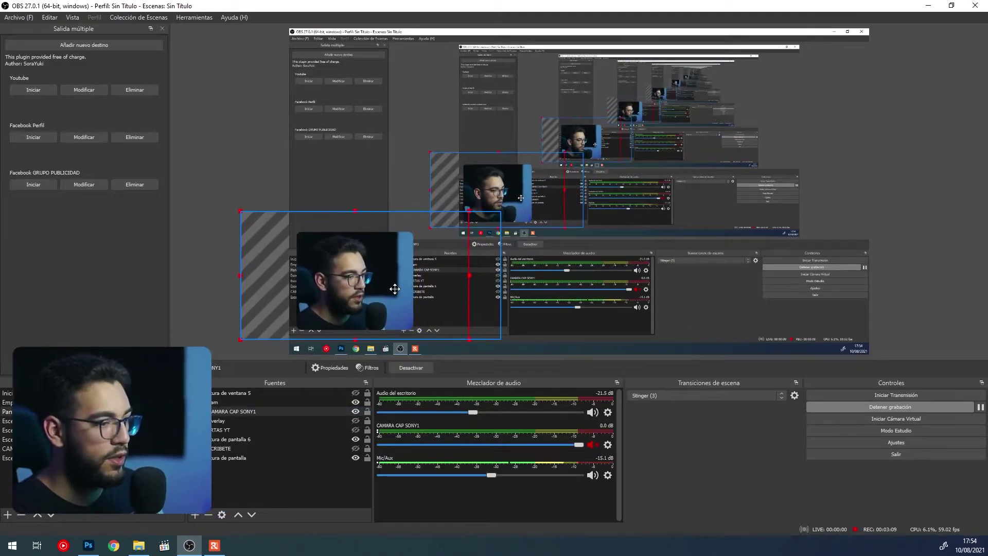
{"action": "left_click", "coordinate": [209, 312]}
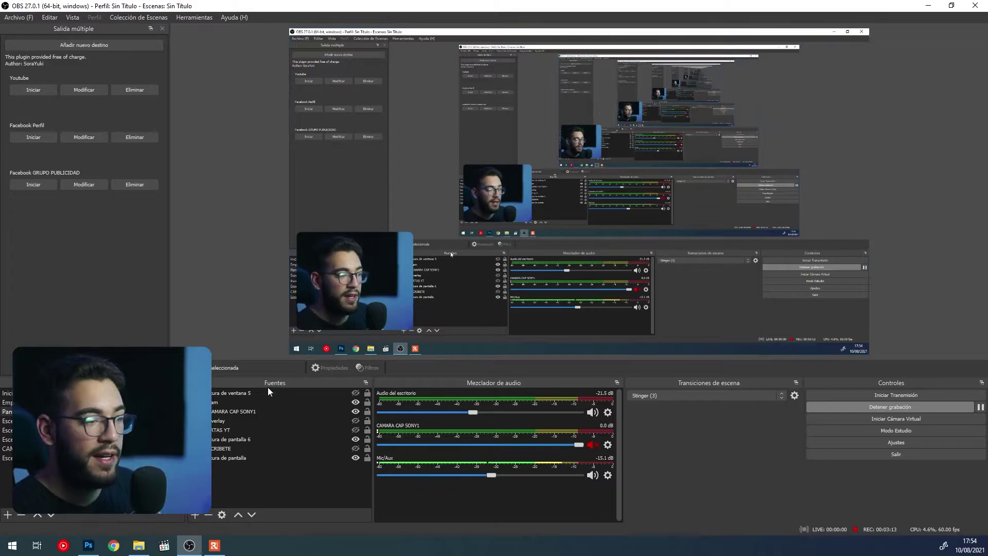
{"action": "left_click", "coordinate": [194, 515]}
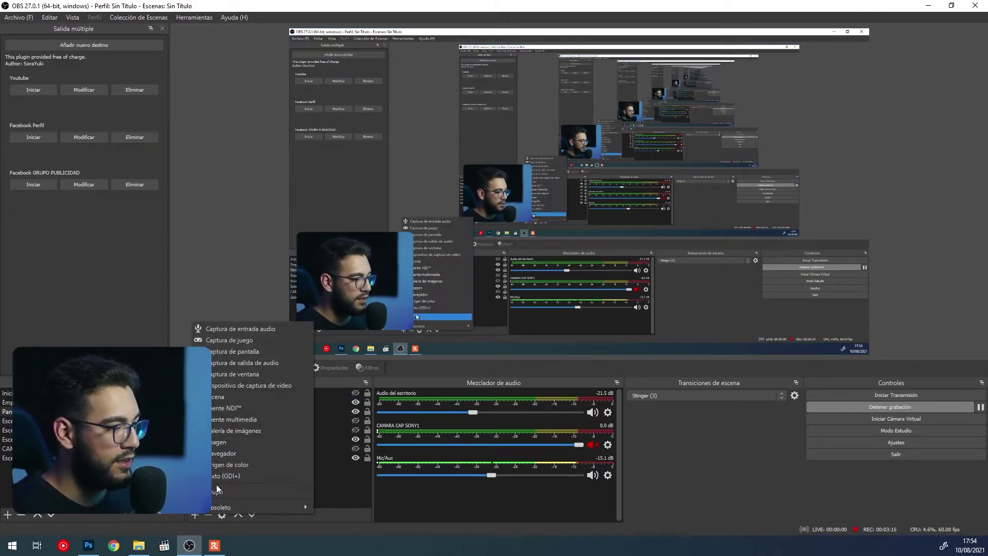
{"action": "left_click_drag", "start_coordinate": [339, 296], "coordinate": [805, 294]}
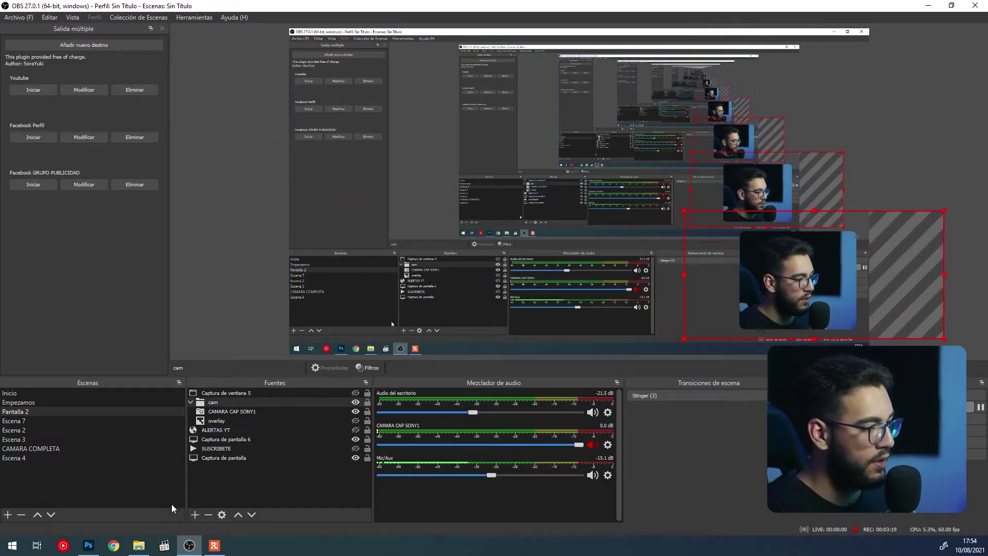
Add a new image source named Imagen to the Pantalla 2 scene, reaching its image file properties
{"action": "left_click", "coordinate": [199, 515]}
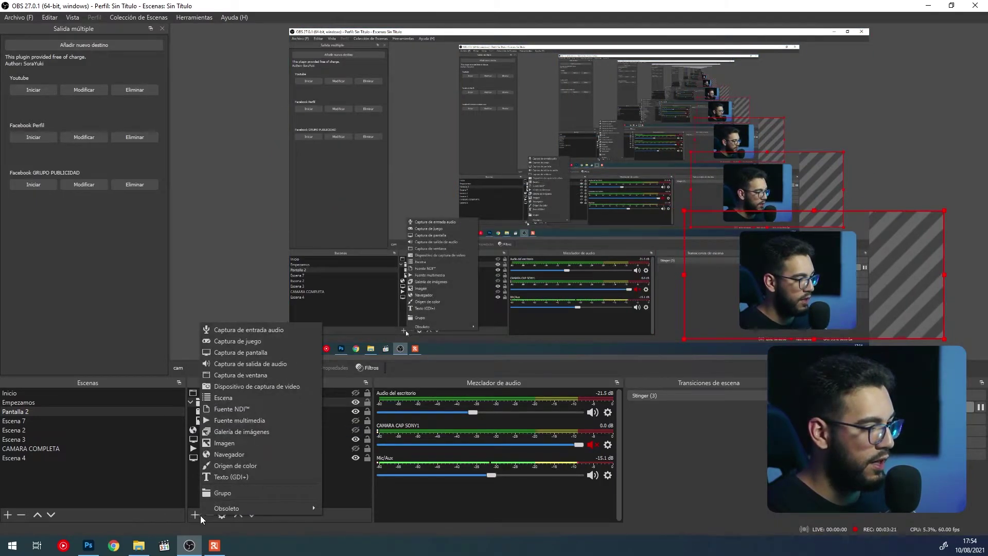
{"action": "left_click", "coordinate": [246, 445]}
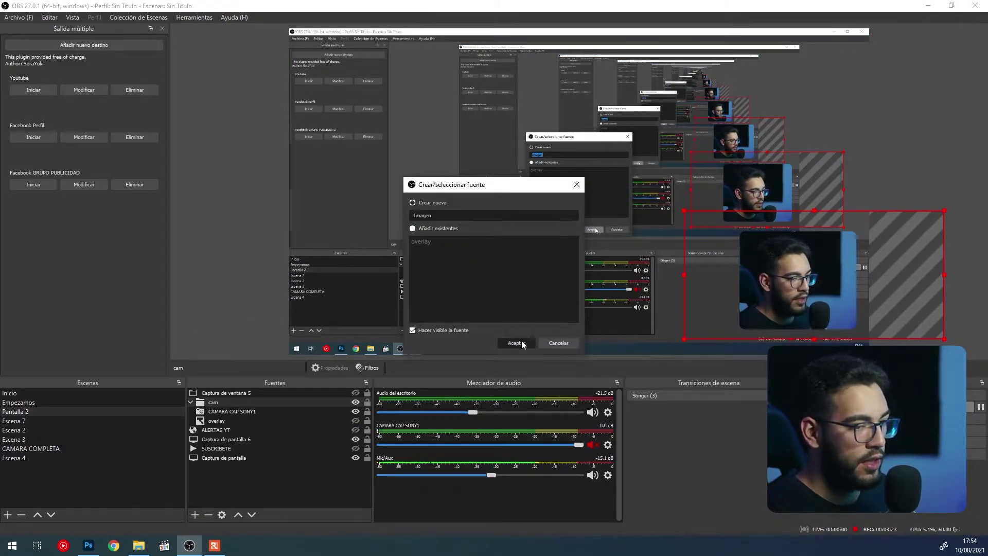
{"action": "left_click", "coordinate": [520, 340]}
{"action": "left_click", "coordinate": [646, 333]}
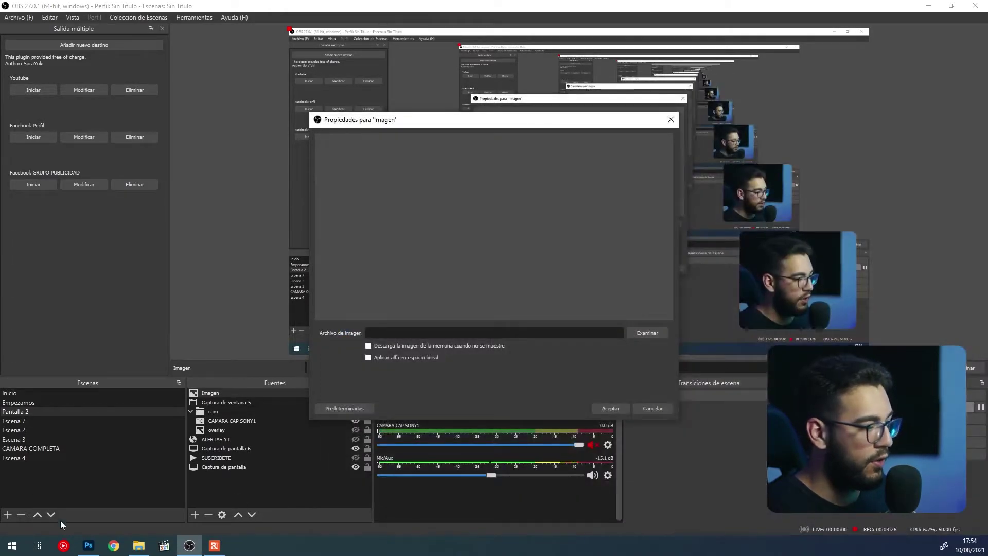
Switch to Photoshop, remove the fill from the Rectángulo RELLENO shape, and hide its Superposición de degradado effect
{"action": "left_click", "coordinate": [88, 546]}
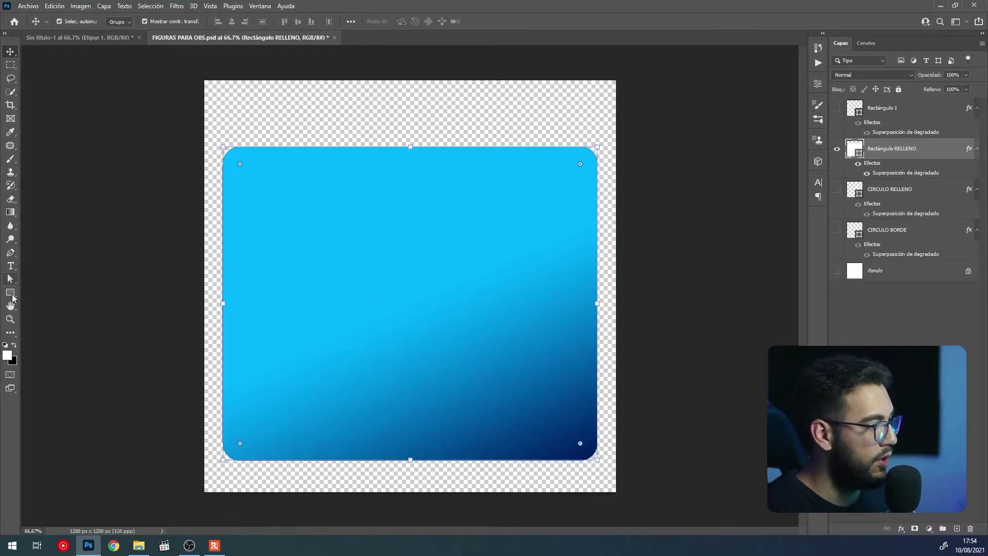
{"action": "left_click", "coordinate": [10, 293]}
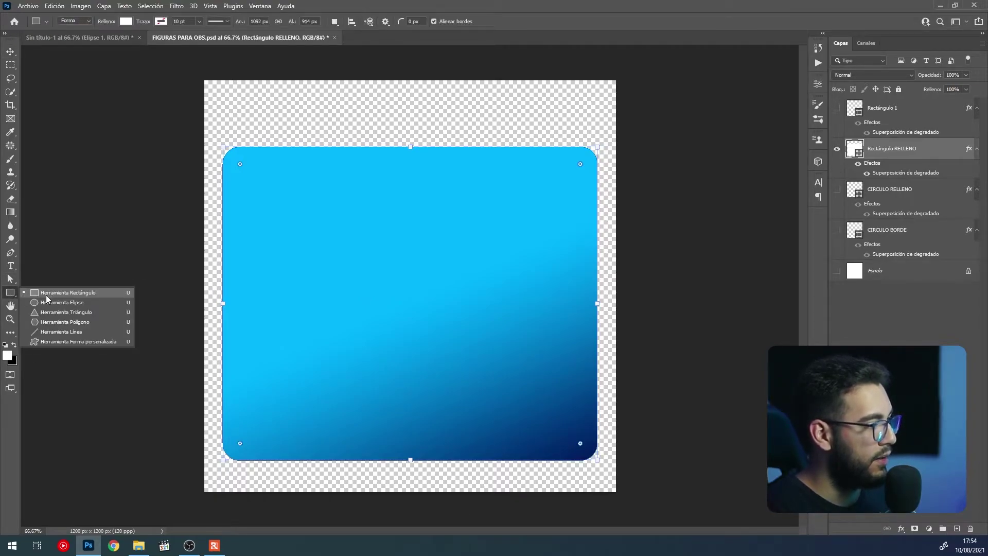
{"action": "left_click", "coordinate": [9, 298]}
{"action": "left_click", "coordinate": [126, 21]}
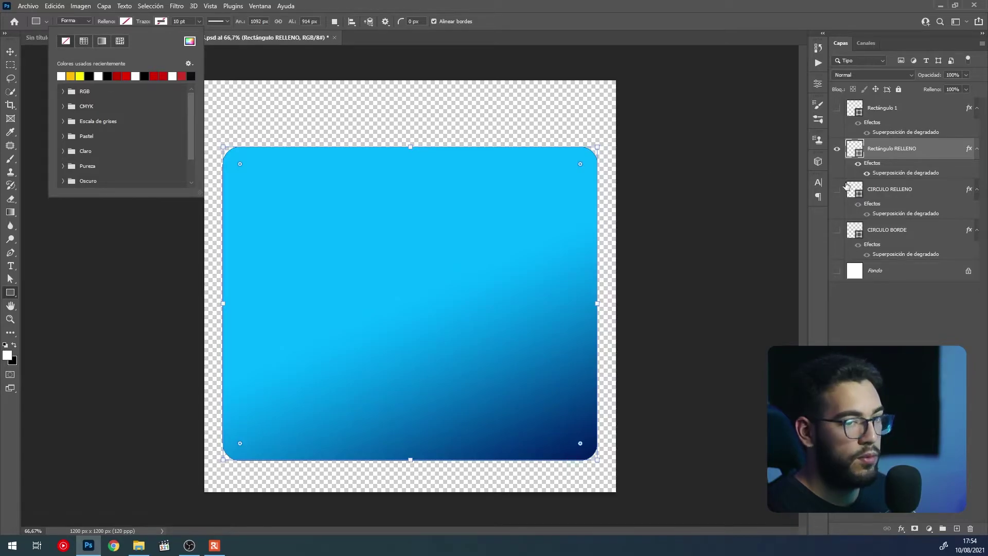
{"action": "left_click", "coordinate": [904, 176]}
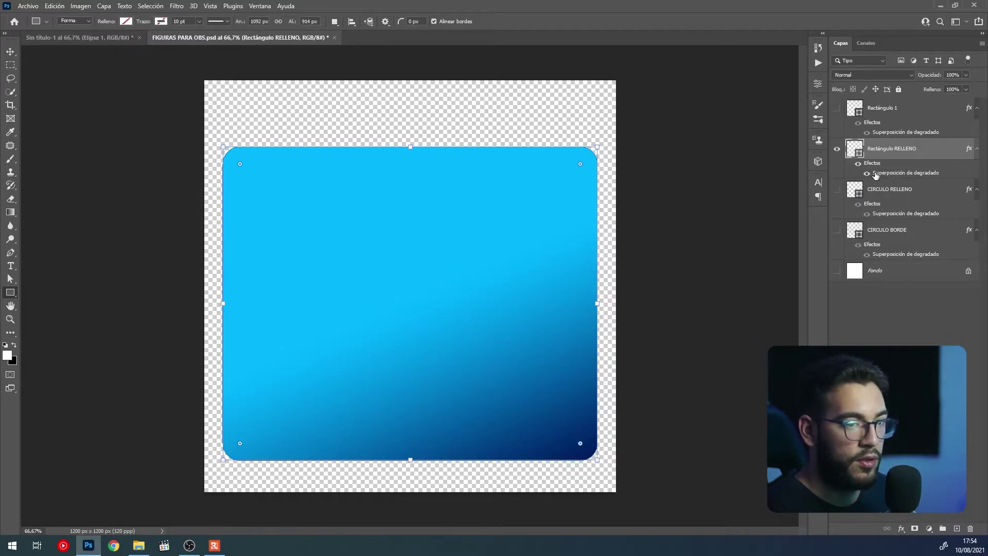
{"action": "left_click", "coordinate": [868, 173]}
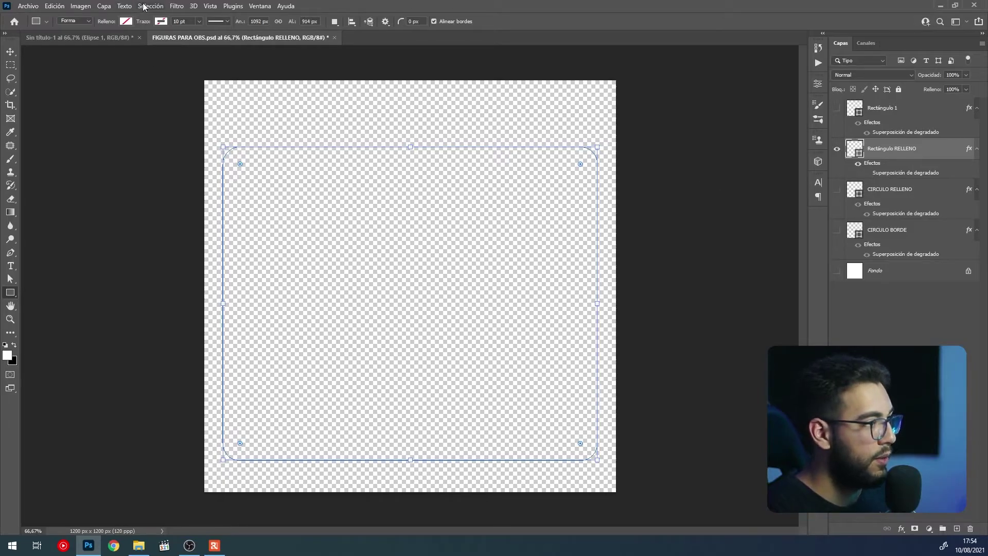
Give the rectangle a yellow stroke with a width of 9.91 pt
{"action": "left_click", "coordinate": [161, 21]}
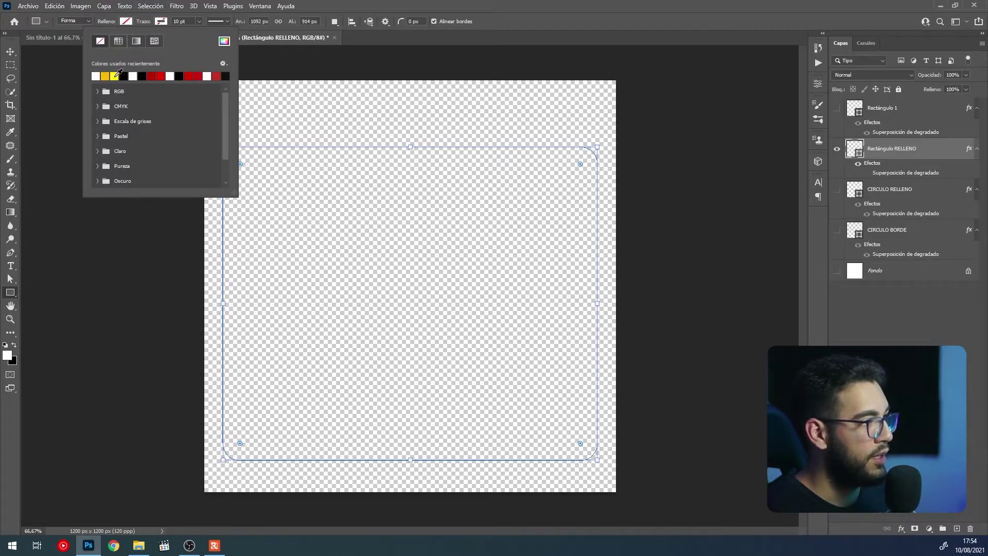
{"action": "left_click", "coordinate": [115, 77]}
{"action": "left_click", "coordinate": [199, 21]}
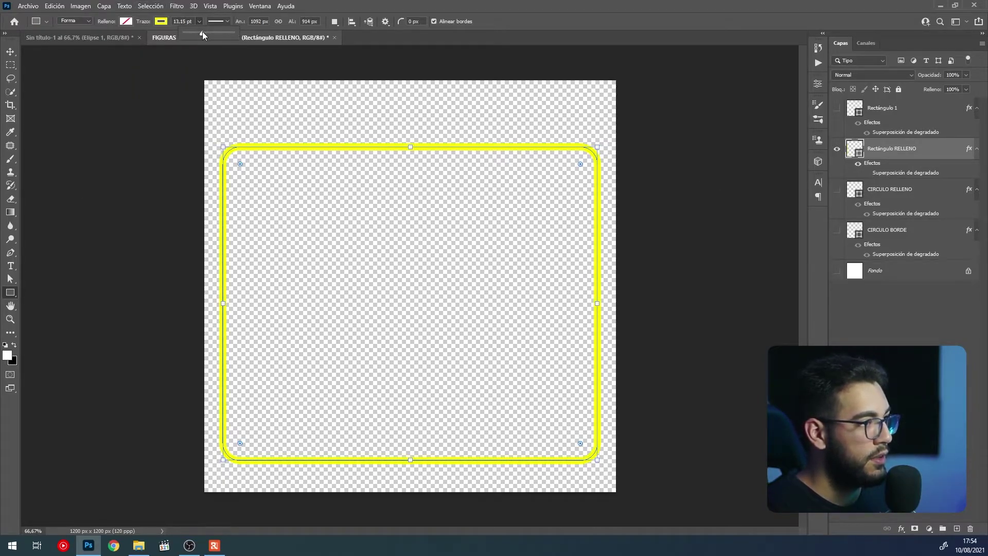
{"action": "left_click_drag", "start_coordinate": [200, 32], "coordinate": [198, 32]}
Enable Superposición de degradado on Rectángulo RELLENO and shift the gradient up and left across the border
{"action": "right_click", "coordinate": [922, 149]}
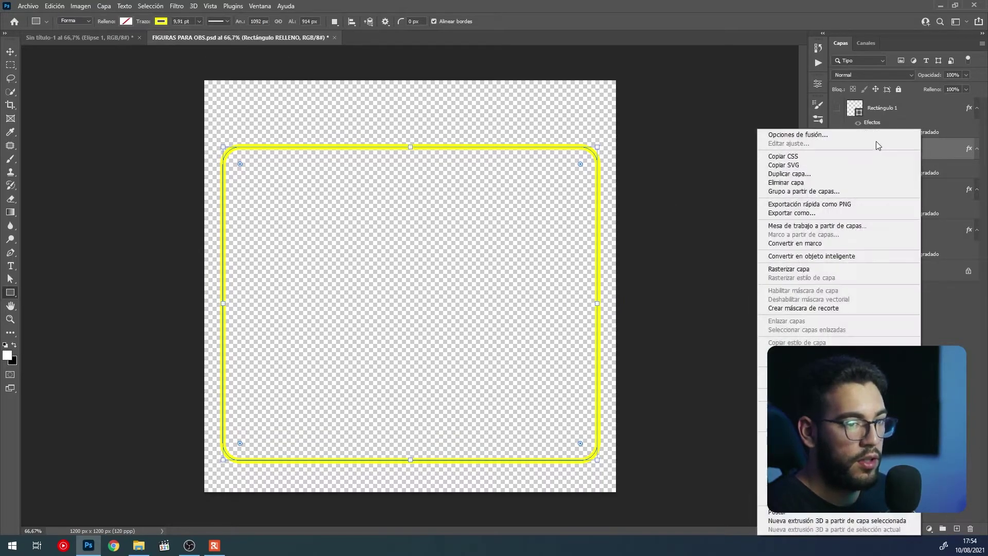
{"action": "left_click", "coordinate": [871, 136]}
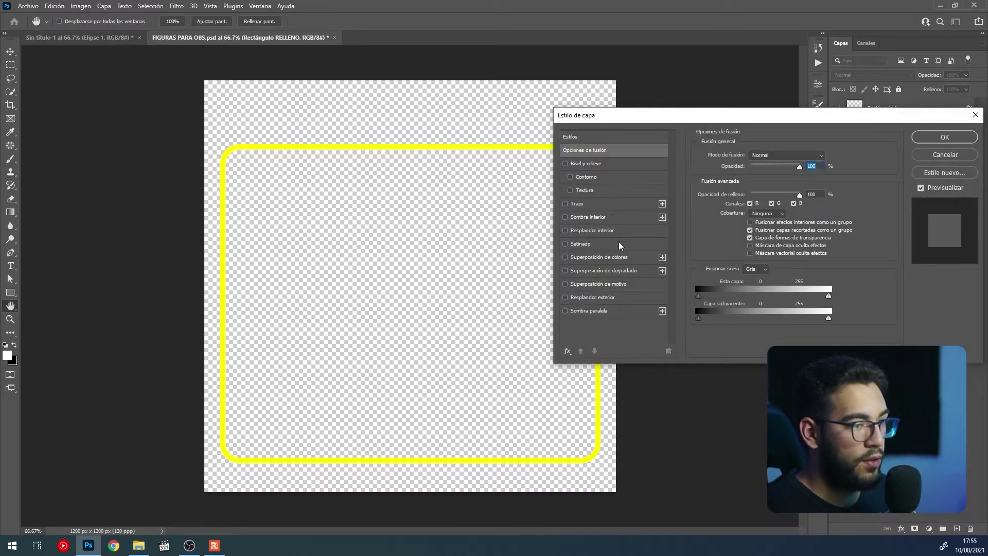
{"action": "left_click", "coordinate": [629, 272]}
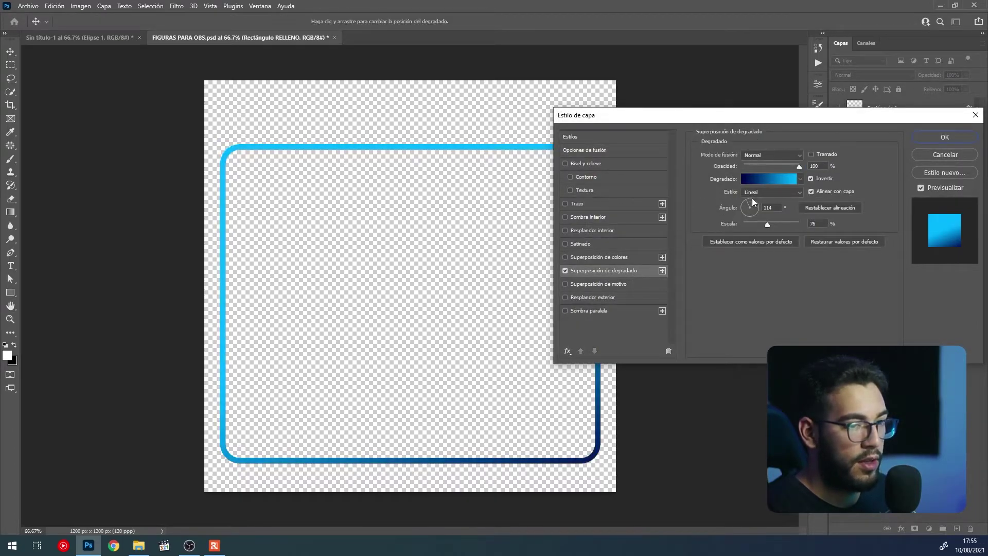
{"action": "left_click_drag", "start_coordinate": [697, 115], "coordinate": [750, 100]}
{"action": "mouse_move", "coordinate": [566, 288]}
{"action": "left_mouse_down"}
{"action": "mouse_move", "coordinate": [523, 324]}
{"action": "mouse_move", "coordinate": [428, 170]}
{"action": "left_mouse_up"}
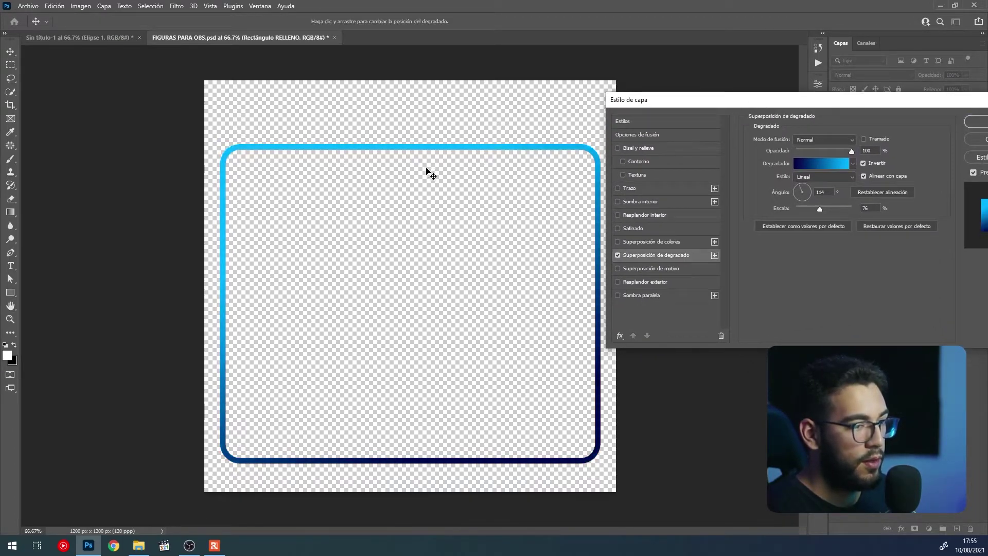
{"action": "key", "text": "Return"}
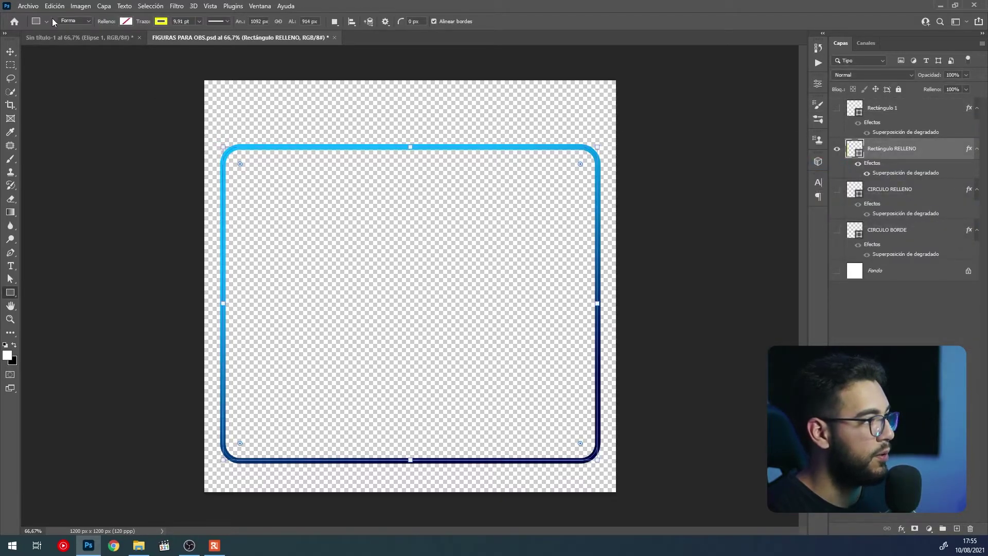
Export the rectangle border as a PNG named FIGURAS PARA OBS2.2 in the FIGURAS PARA CAMARA folder
{"action": "left_click", "coordinate": [29, 6]}
{"action": "mouse_move", "coordinate": [105, 162]}
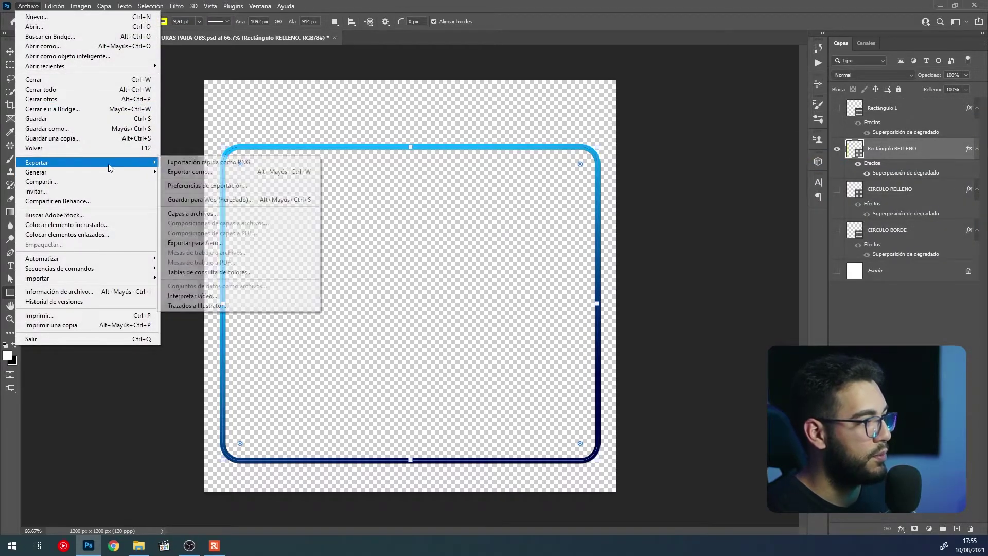
{"action": "left_click", "coordinate": [214, 163]}
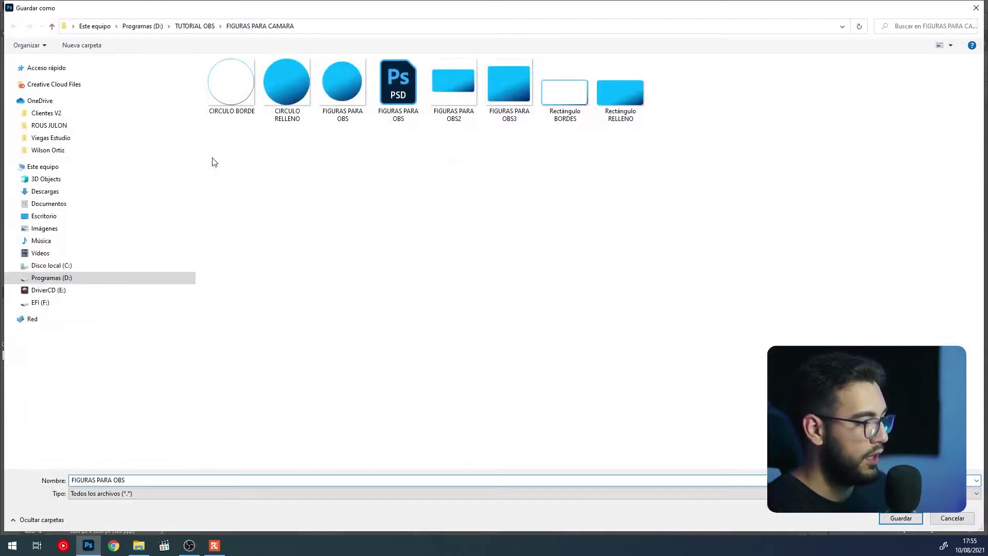
{"action": "type", "text": "2"}
{"action": "key", "text": "Return"}
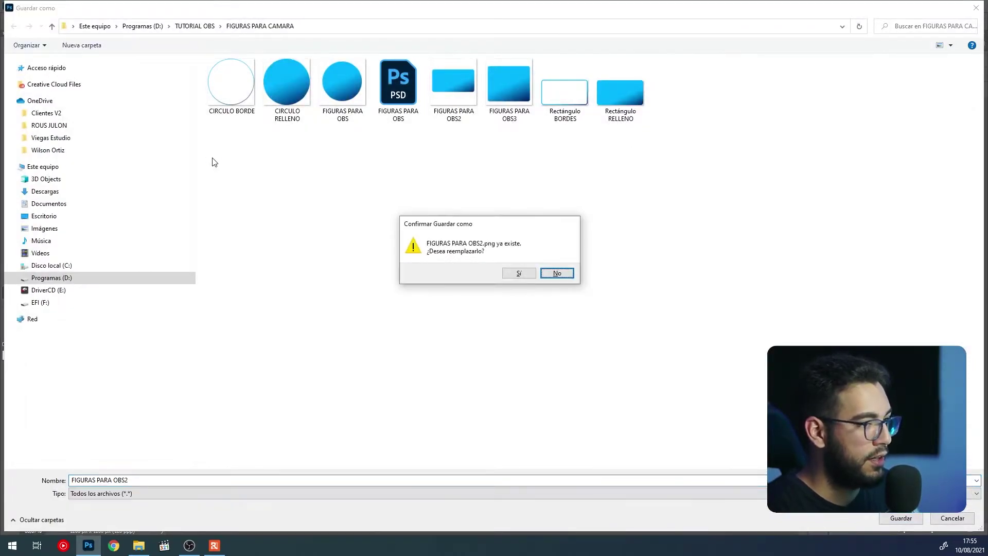
{"action": "key", "text": "Return"}
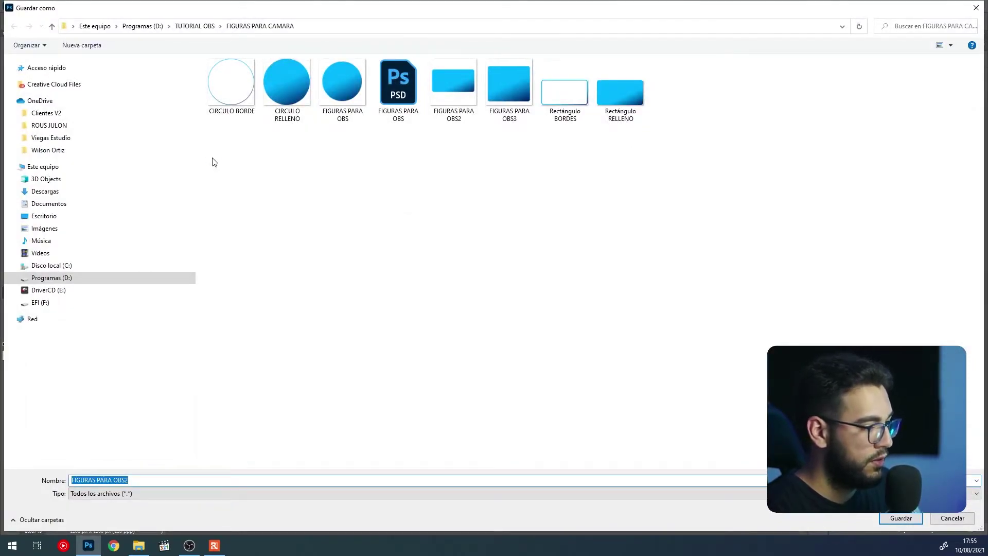
{"action": "key", "text": "Escape"}
{"action": "key", "text": "Escape"}
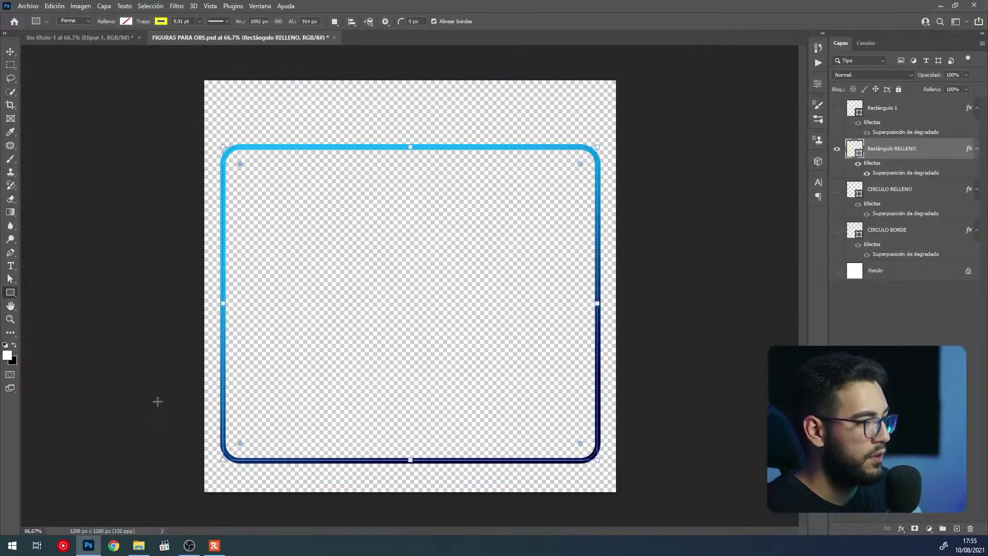
Switch to OBS and load FIGURAS PARA OBS2.2.png as the image file of the Imagen source
{"action": "left_click", "coordinate": [190, 545]}
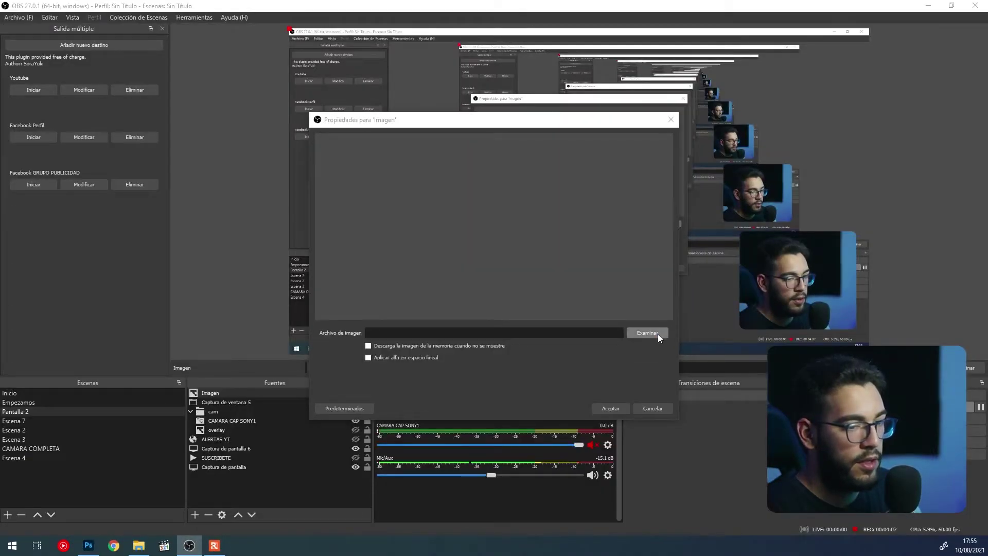
{"action": "left_click", "coordinate": [647, 333]}
{"action": "double_click", "coordinate": [861, 218]}
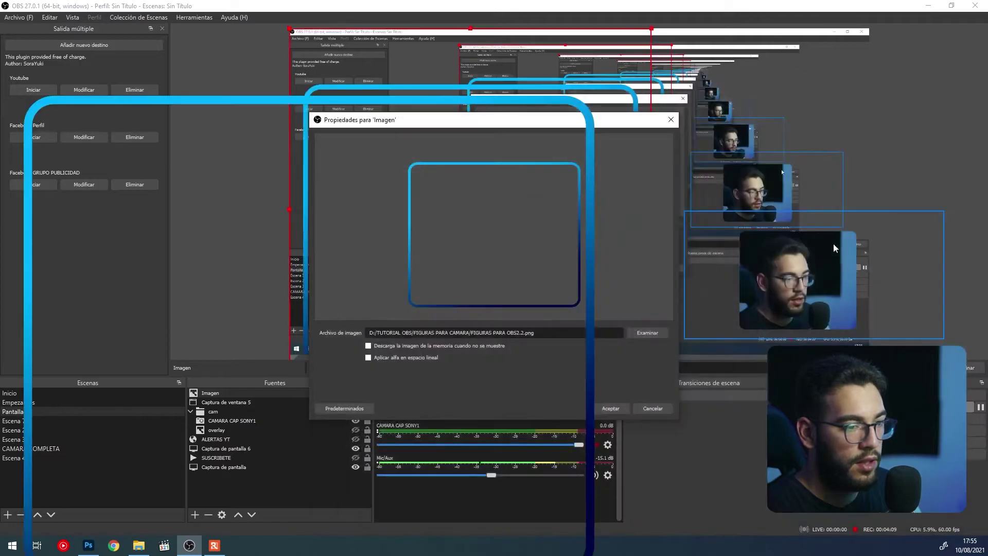
{"action": "left_click", "coordinate": [612, 409]}
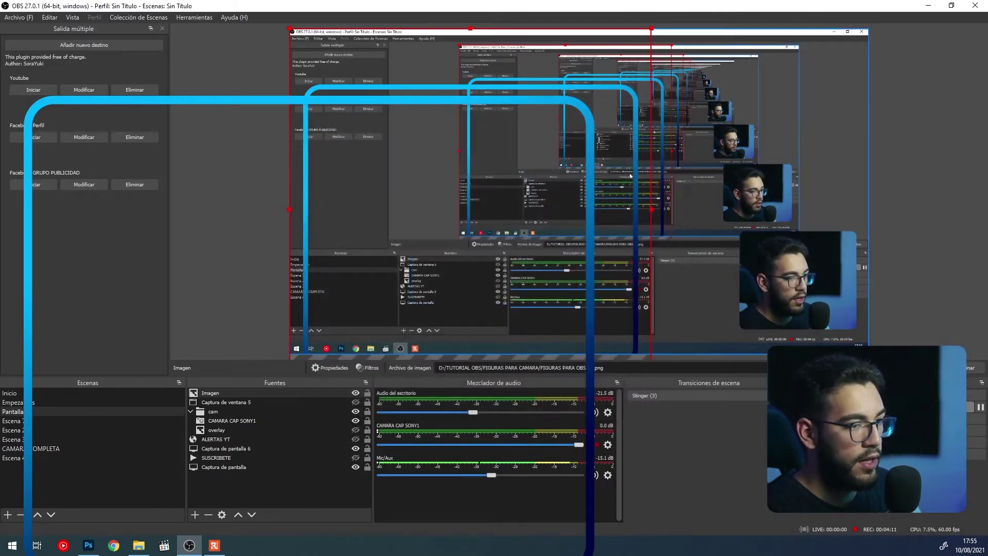
Scale down the border image and fit it around the webcam frame, fine-tuning its position and width
{"action": "left_click_drag", "start_coordinate": [657, 215], "coordinate": [797, 343]}
{"action": "left_click_drag", "start_coordinate": [801, 304], "coordinate": [801, 300]}
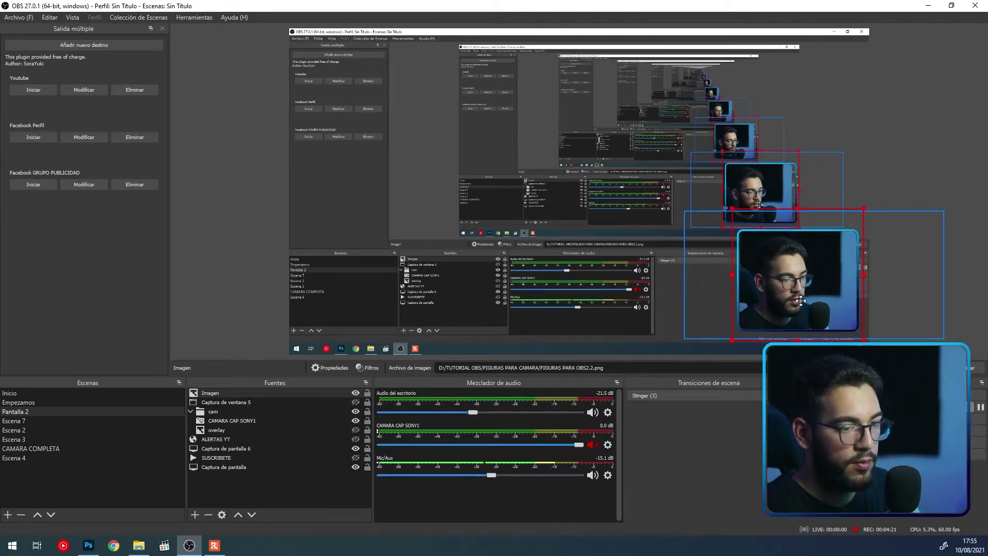
{"action": "key", "text": "Up"}
{"action": "key", "text": "Up"}
{"action": "key", "text": "Up"}
{"action": "key", "text": "Right"}
{"action": "key", "text": "Right"}
{"action": "key", "text": "Right"}
{"action": "key", "text": "Right"}
{"action": "key", "text": "Right"}
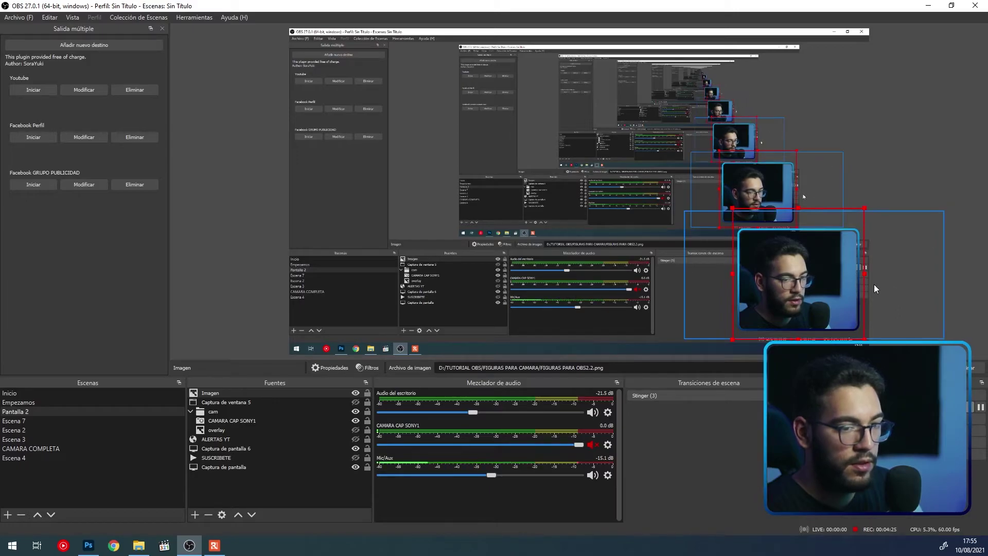
{"action": "left_click_drag", "start_coordinate": [863, 273], "coordinate": [862, 271]}
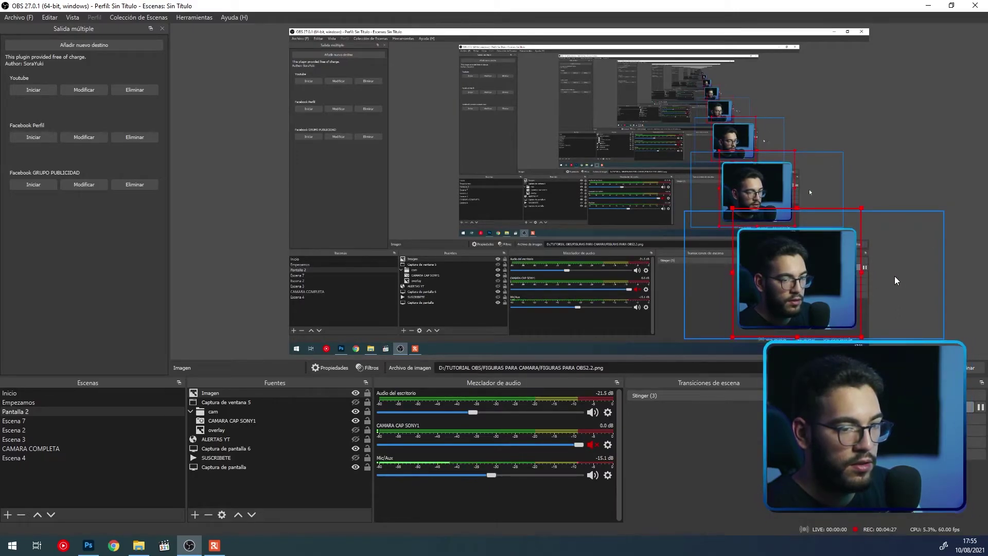
{"action": "left_click", "coordinate": [977, 264]}
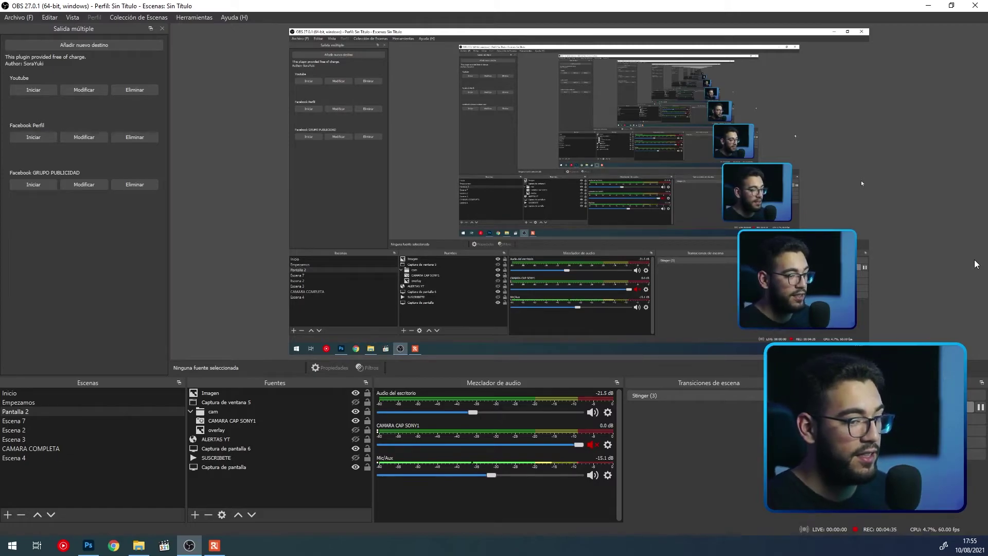
Place Imagen inside the cam group above CAMARA CAP SONY1 and move the whole group to the lower-left part of the canvas
{"action": "left_click", "coordinate": [217, 393]}
{"action": "left_click_drag", "start_coordinate": [221, 413], "coordinate": [222, 410]}
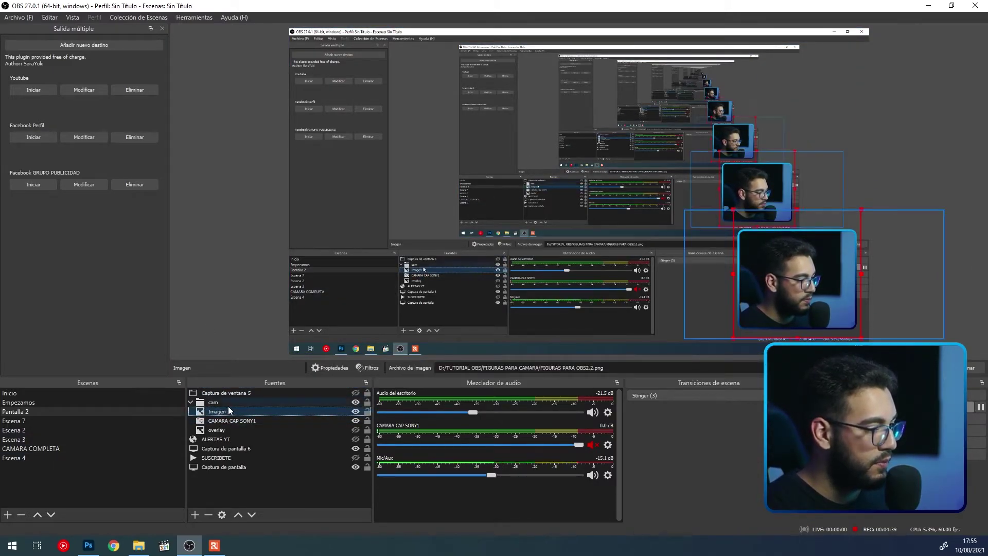
{"action": "left_click", "coordinate": [224, 393]}
{"action": "left_click_drag", "start_coordinate": [801, 280], "coordinate": [414, 263]}
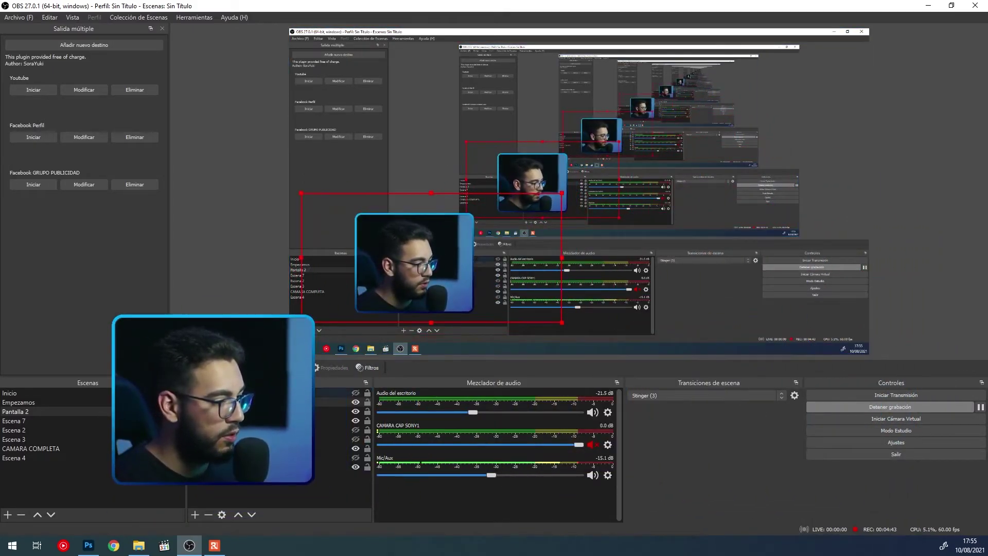
{"action": "left_click", "coordinate": [208, 501]}
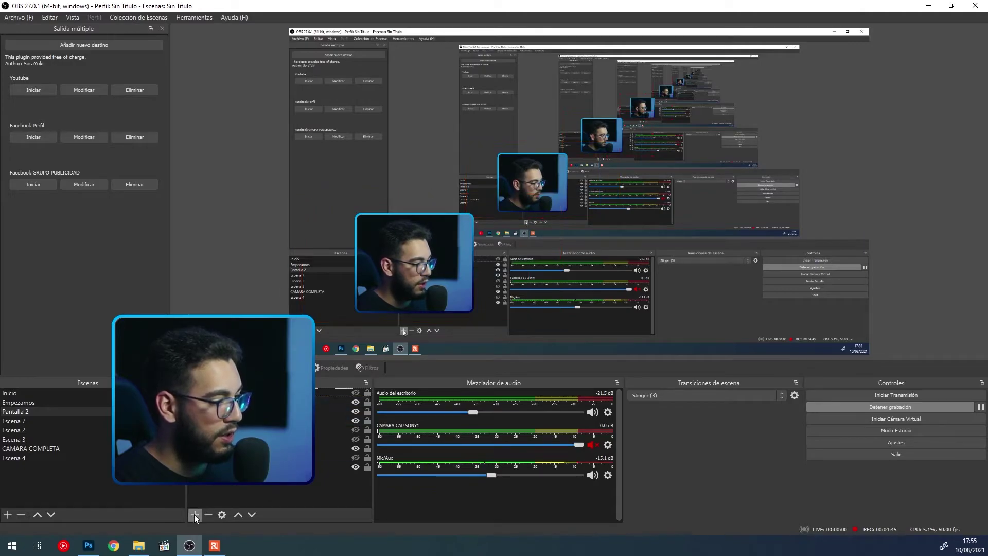
{"action": "left_click", "coordinate": [194, 515]}
{"action": "left_click", "coordinate": [224, 491]}
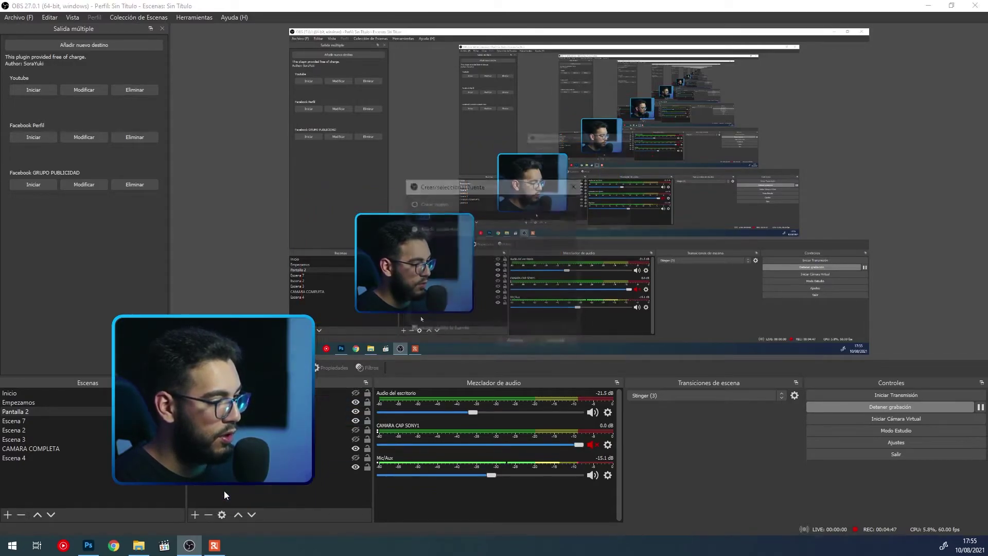
{"action": "left_click_drag", "start_coordinate": [503, 178], "coordinate": [678, 189]}
{"action": "left_click", "coordinate": [733, 355]}
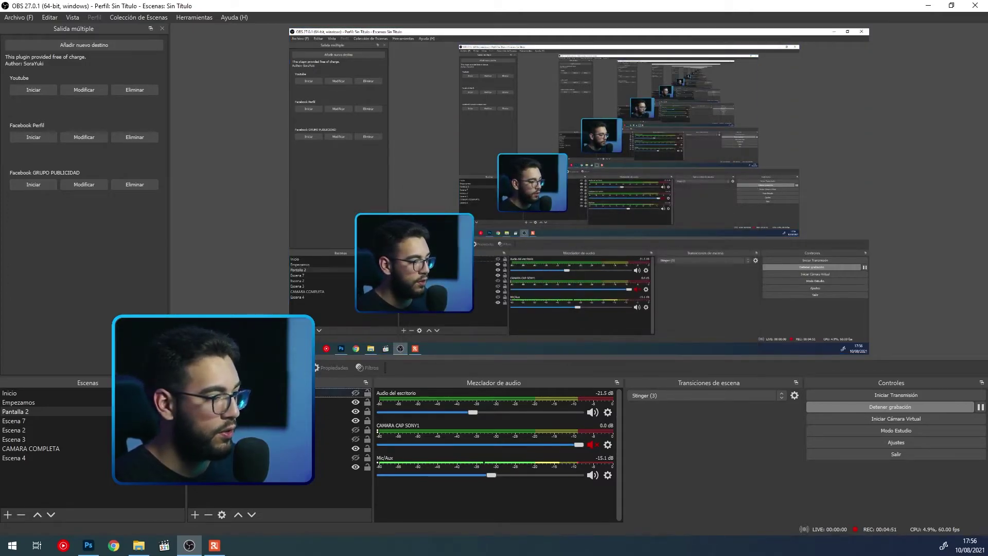
Move the cam group to the lower-right part of the Pantalla 2 canvas and open the Empezamos scene
{"action": "left_click_drag", "start_coordinate": [408, 283], "coordinate": [796, 291]}
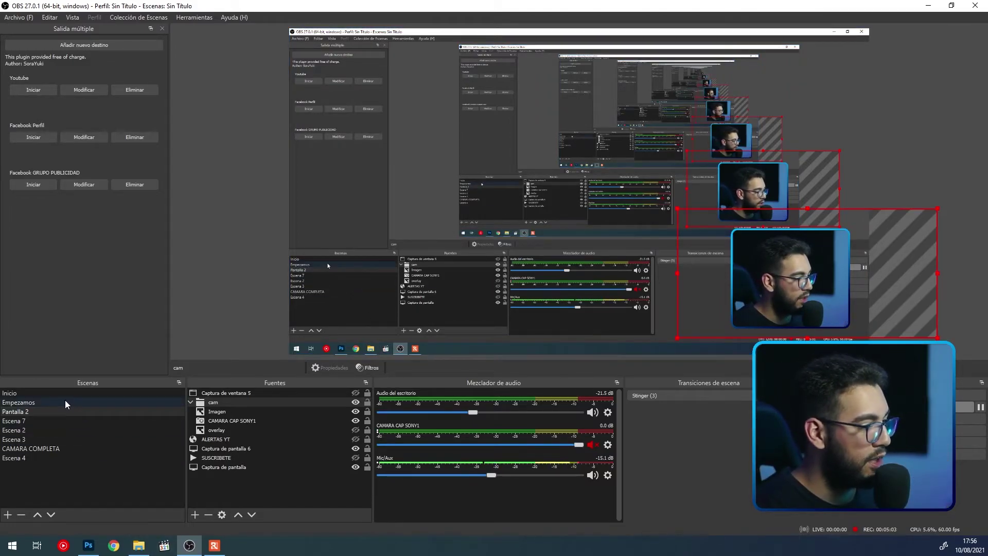
{"action": "left_click", "coordinate": [65, 402]}
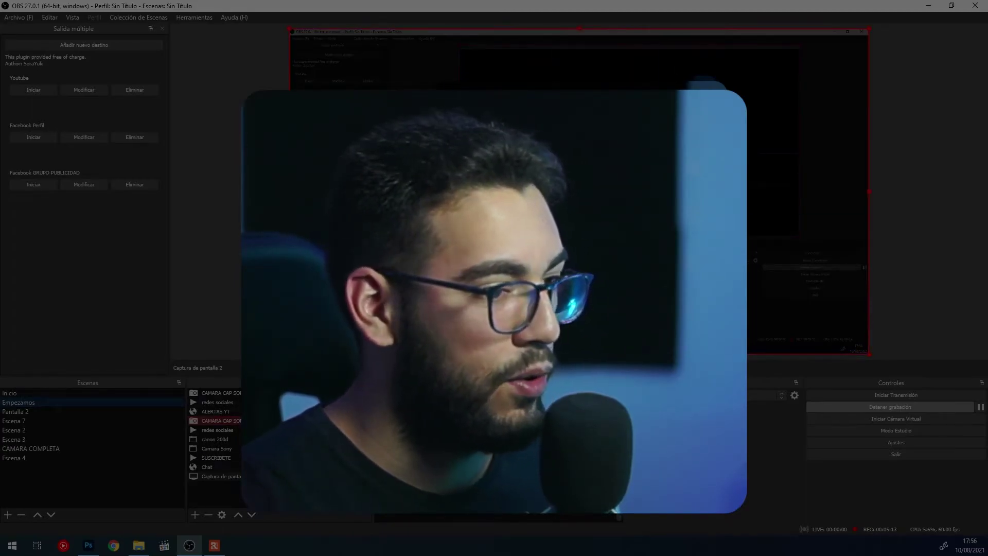
Copy the cam group from the Pantalla 2 scene and paste it into the Empezamos scene
{"action": "left_click", "coordinate": [91, 410]}
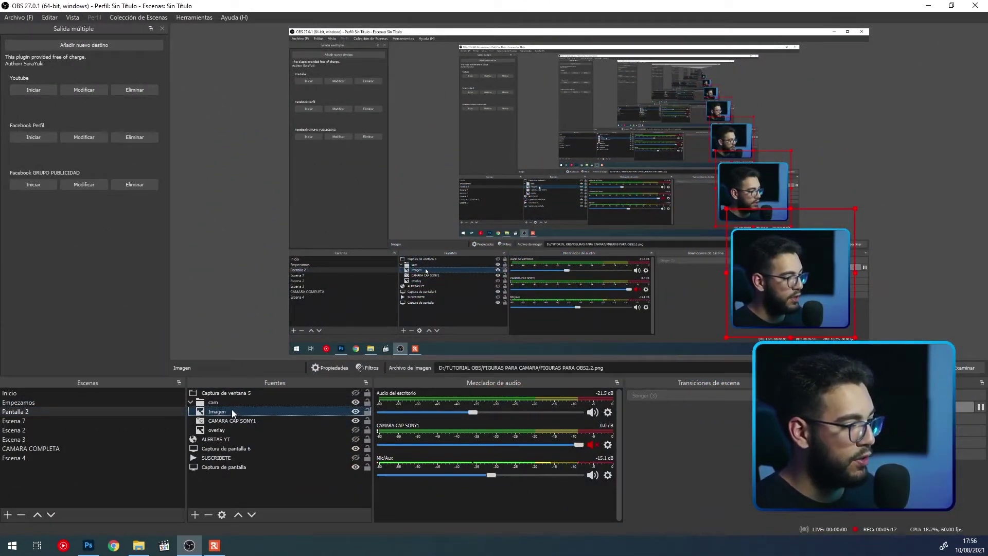
{"action": "left_click", "coordinate": [222, 402]}
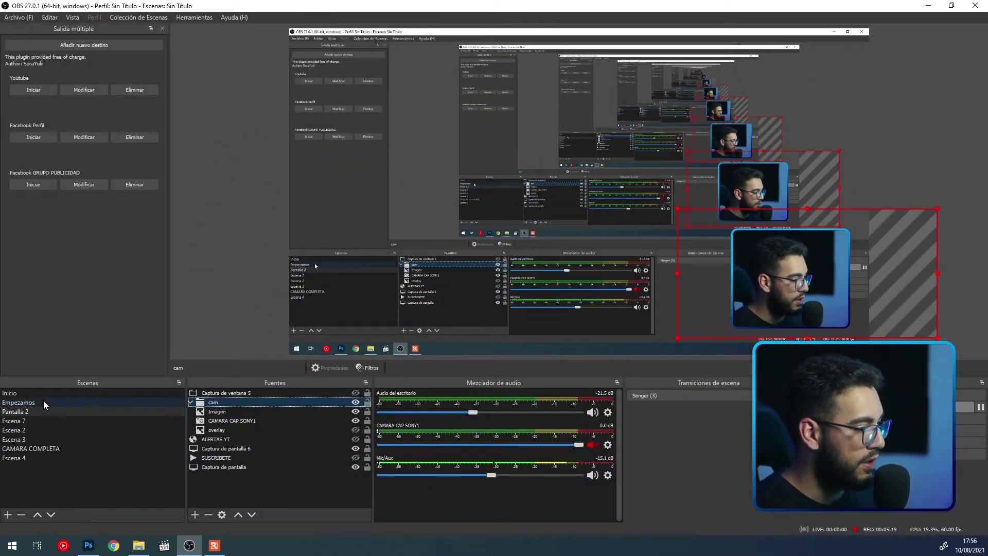
{"action": "left_click", "coordinate": [44, 401]}
{"action": "left_click", "coordinate": [57, 393]}
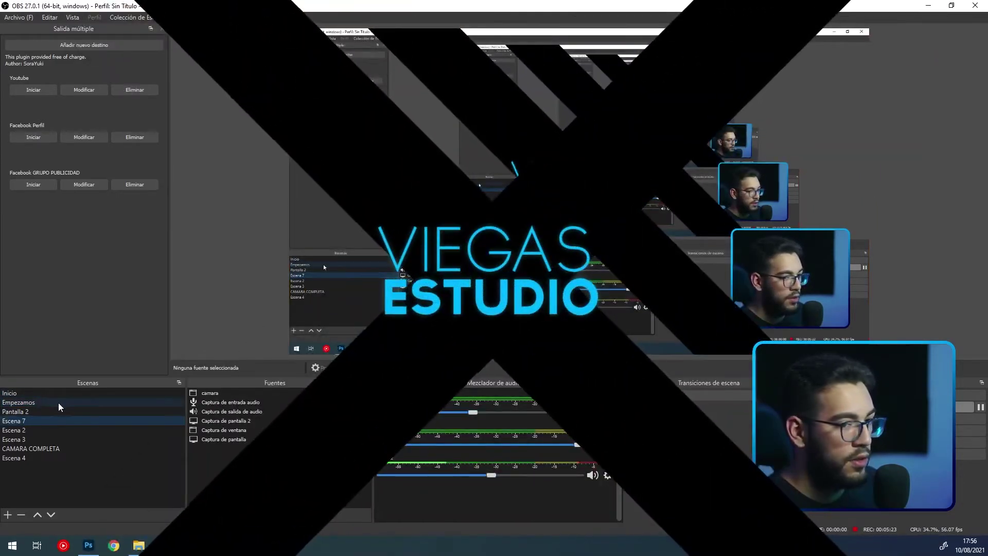
{"action": "left_click", "coordinate": [58, 403]}
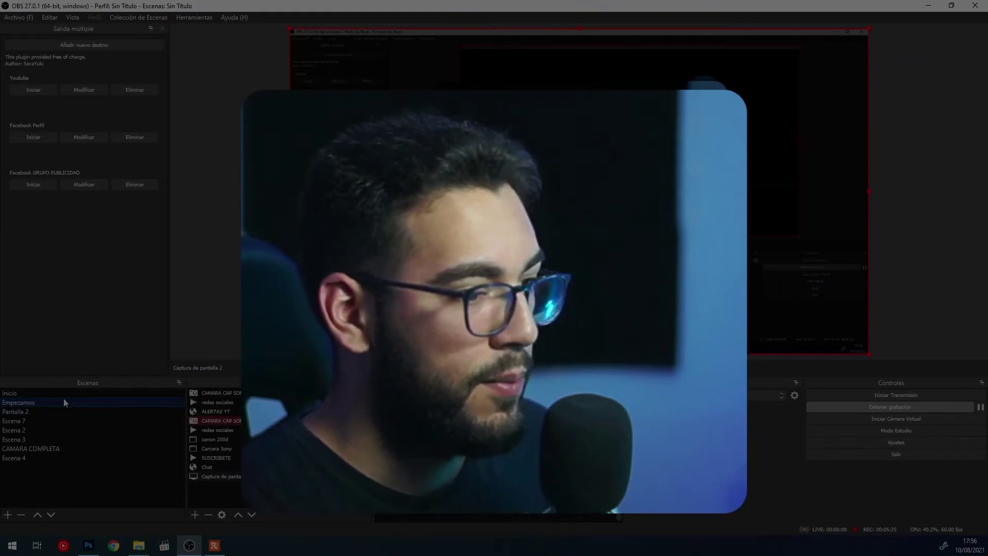
{"action": "key", "text": "ctrl+v"}
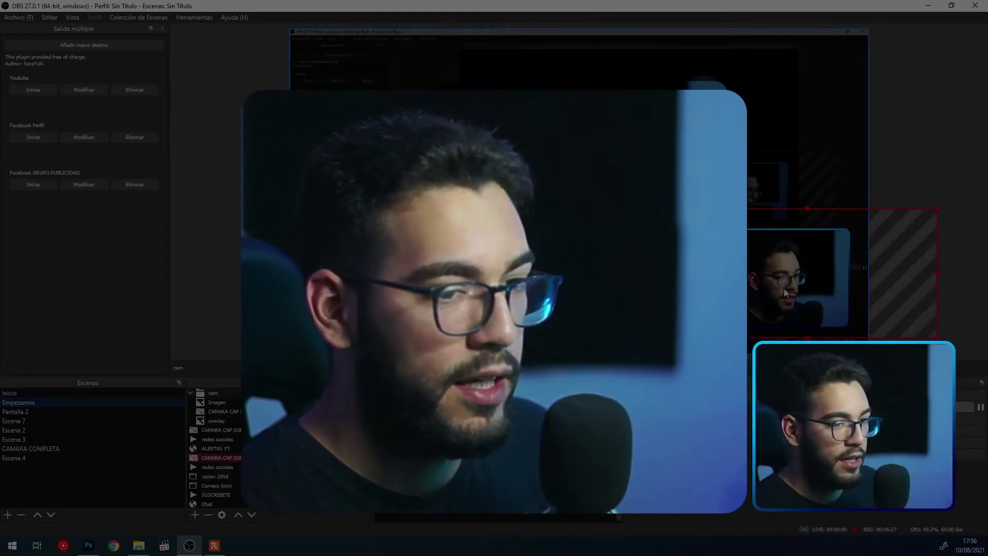
Hide the large webcam sources in Empezamos, then enlarge the cam group and move it to the left half of the canvas
{"action": "left_click", "coordinate": [221, 430]}
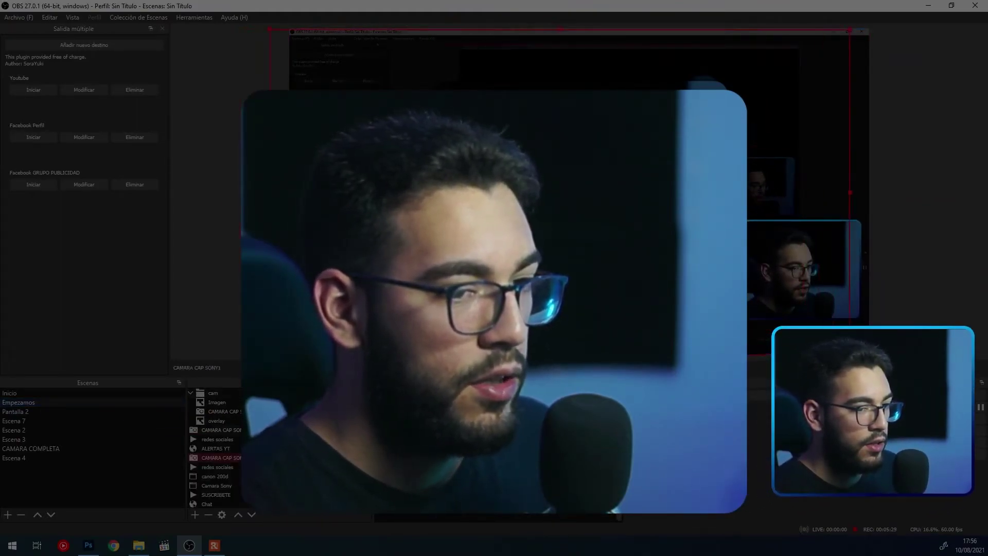
{"action": "left_click", "coordinate": [214, 393]}
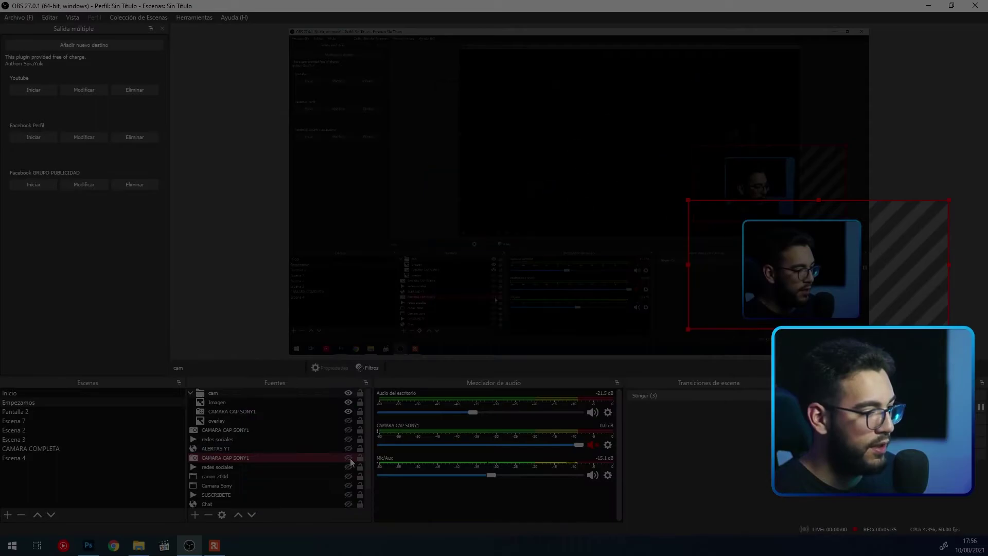
{"action": "left_click_drag", "start_coordinate": [802, 287], "coordinate": [422, 264]}
{"action": "left_click_drag", "start_coordinate": [568, 242], "coordinate": [717, 247]}
{"action": "left_click_drag", "start_coordinate": [538, 282], "coordinate": [492, 187]}
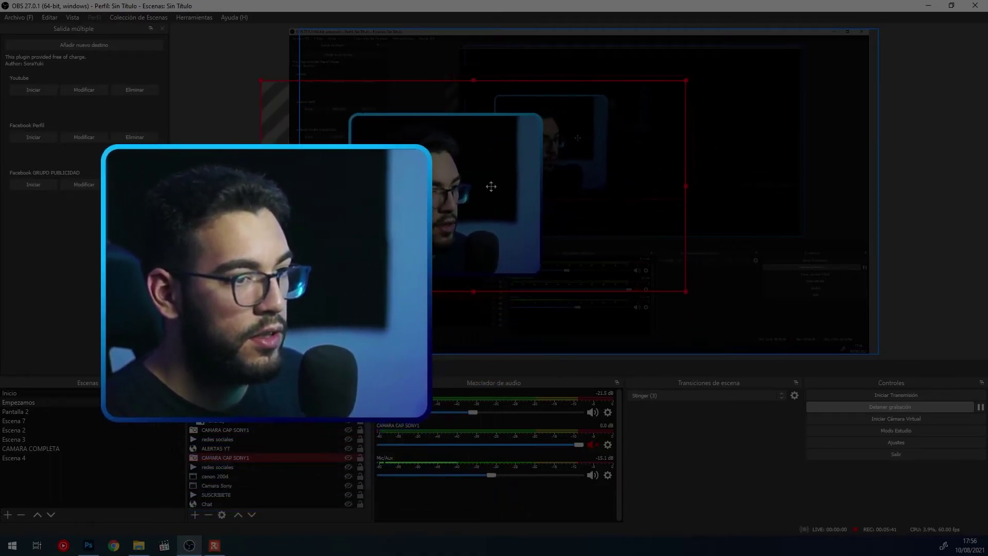
{"action": "left_click", "coordinate": [939, 221]}
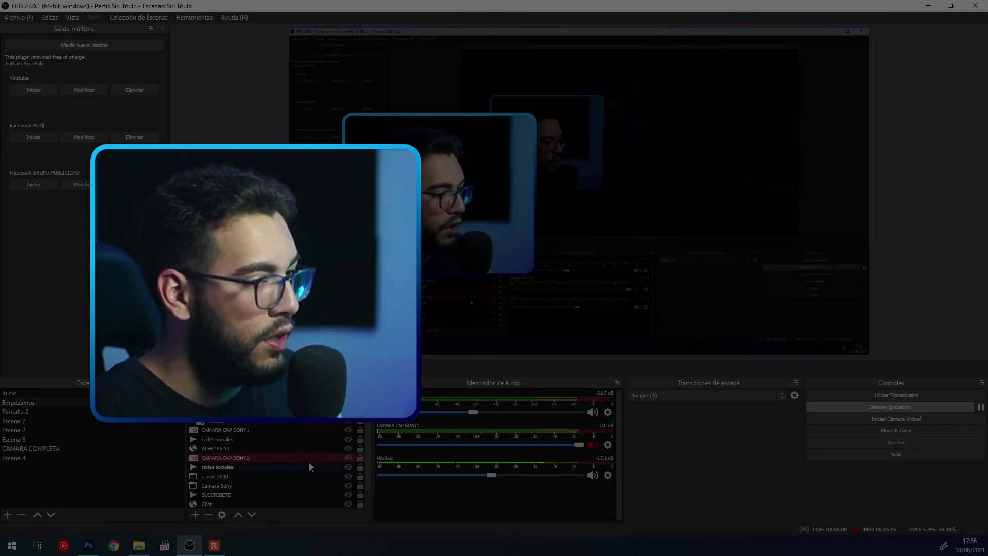
Reposition the enlarged cam group around mid-height on the left side of the Empezamos canvas
{"action": "left_click_drag", "start_coordinate": [453, 254], "coordinate": [419, 206]}
{"action": "left_click", "coordinate": [792, 233]}
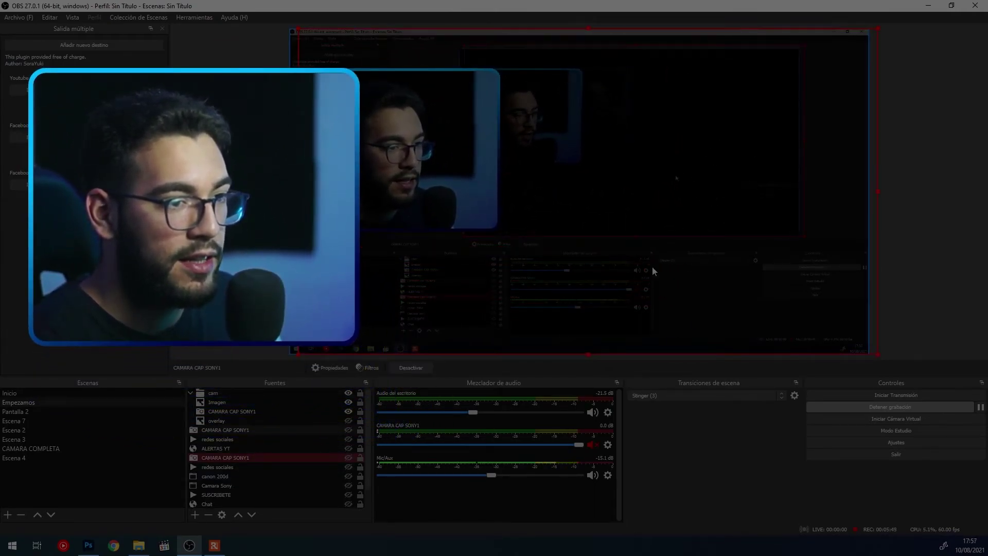
{"action": "left_click_drag", "start_coordinate": [523, 207], "coordinate": [514, 207]}
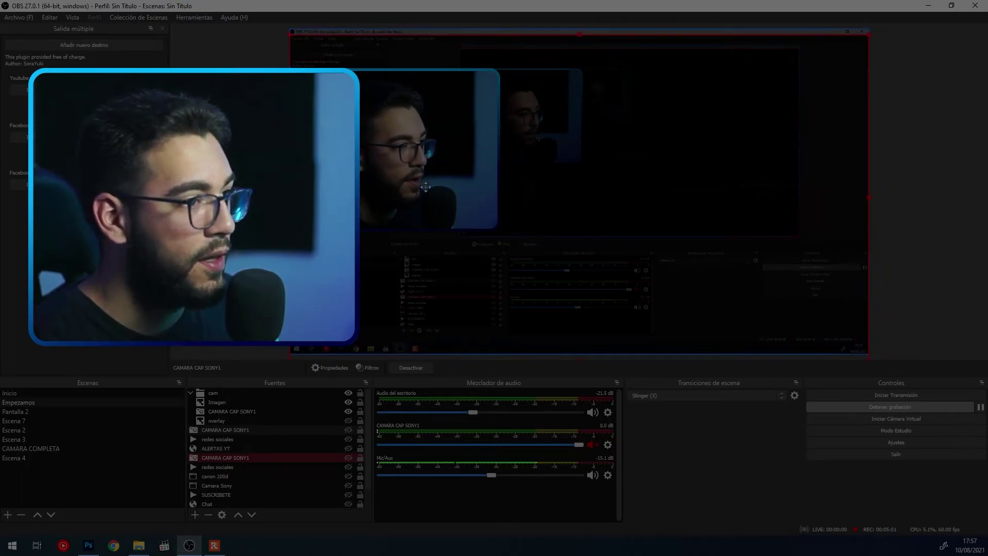
{"action": "left_click_drag", "start_coordinate": [400, 177], "coordinate": [419, 224]}
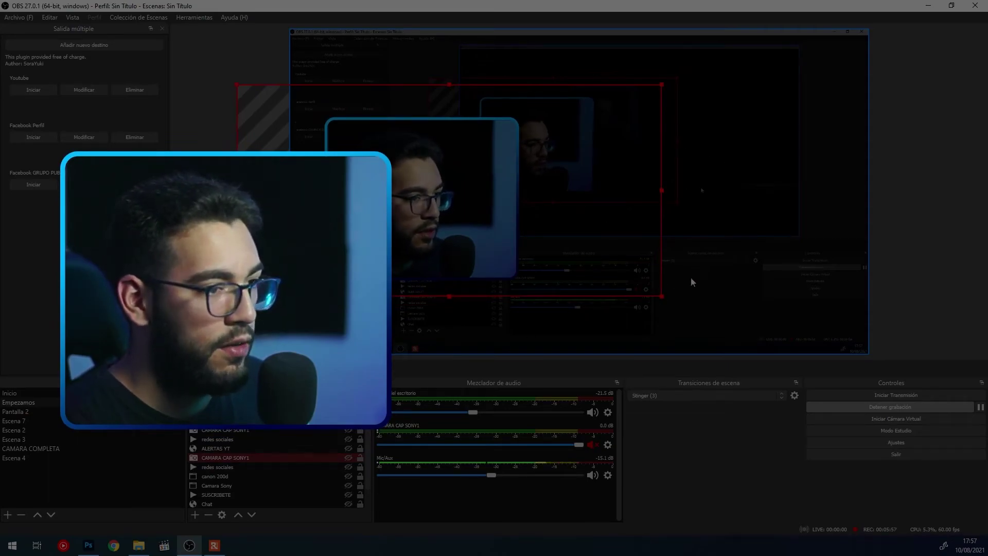
Return to the Pantalla 2 scene and examine the effect filters available for the Captura de pantalla source
{"action": "left_click", "coordinate": [58, 411]}
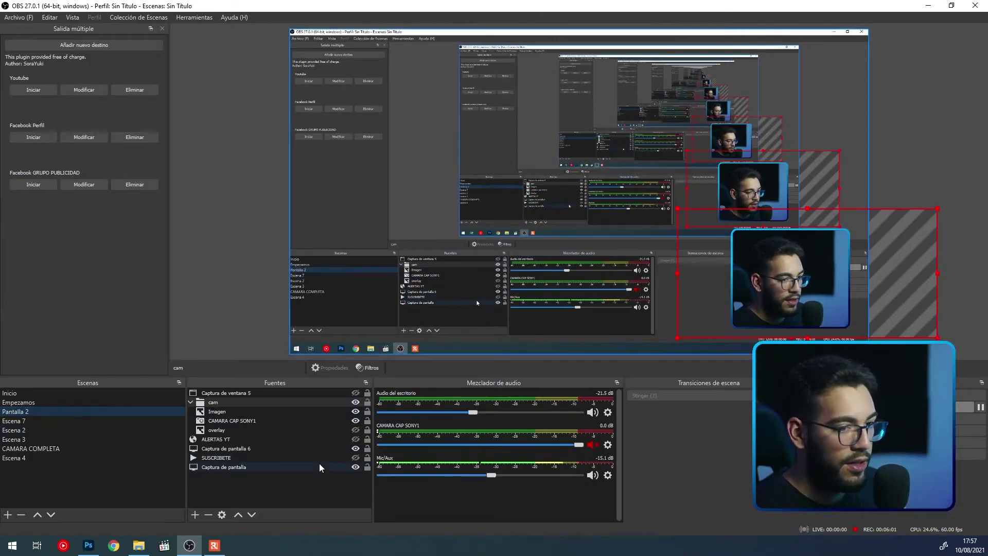
{"action": "left_click", "coordinate": [253, 487]}
{"action": "left_click", "coordinate": [241, 468]}
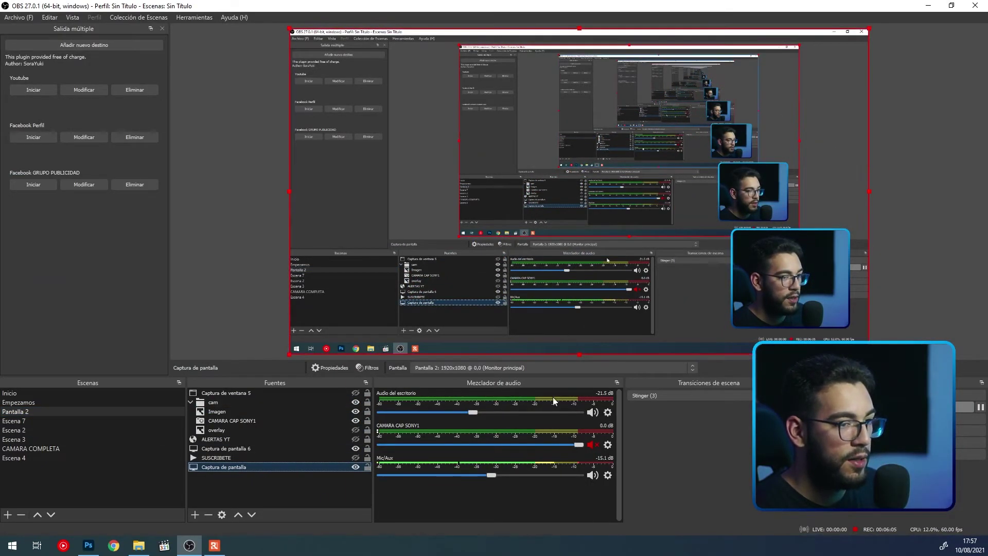
{"action": "right_click", "coordinate": [254, 465]}
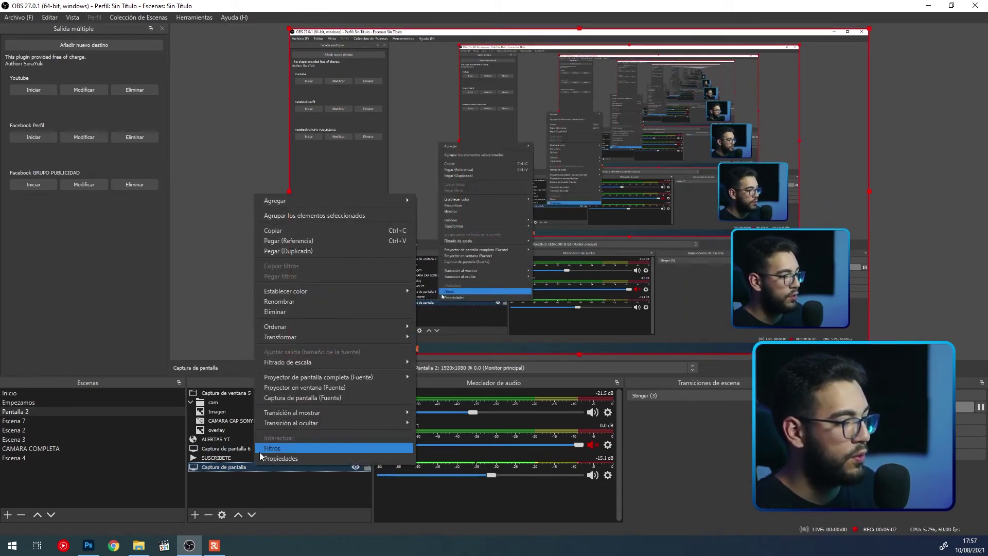
{"action": "left_click", "coordinate": [261, 449]}
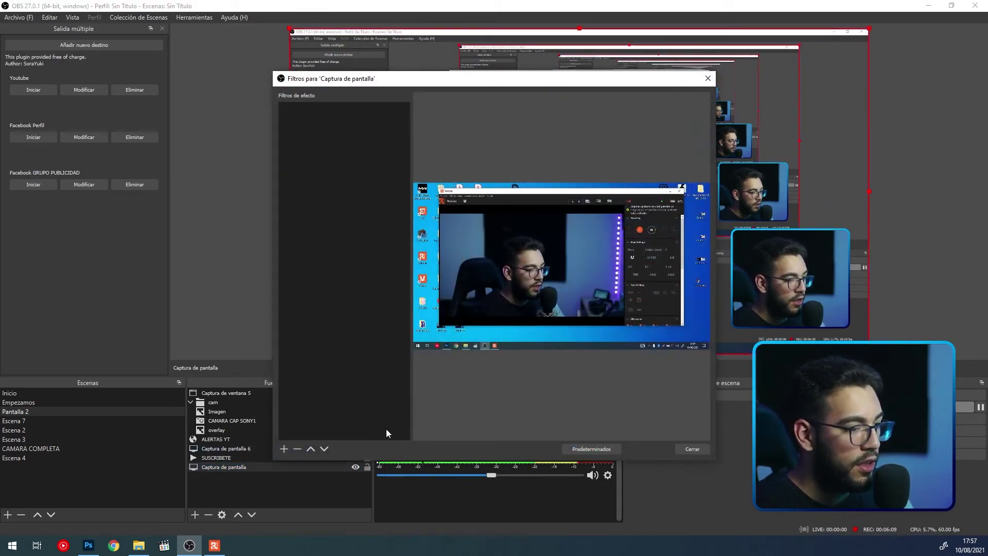
{"action": "left_click", "coordinate": [284, 450]}
{"action": "left_click", "coordinate": [284, 449]}
{"action": "left_click", "coordinate": [284, 449]}
{"action": "left_click", "coordinate": [693, 451]}
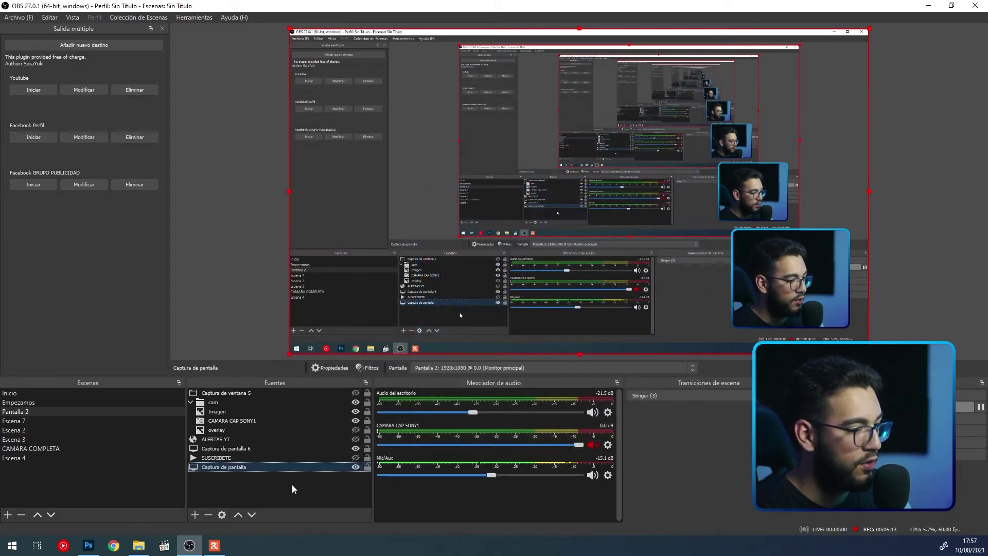